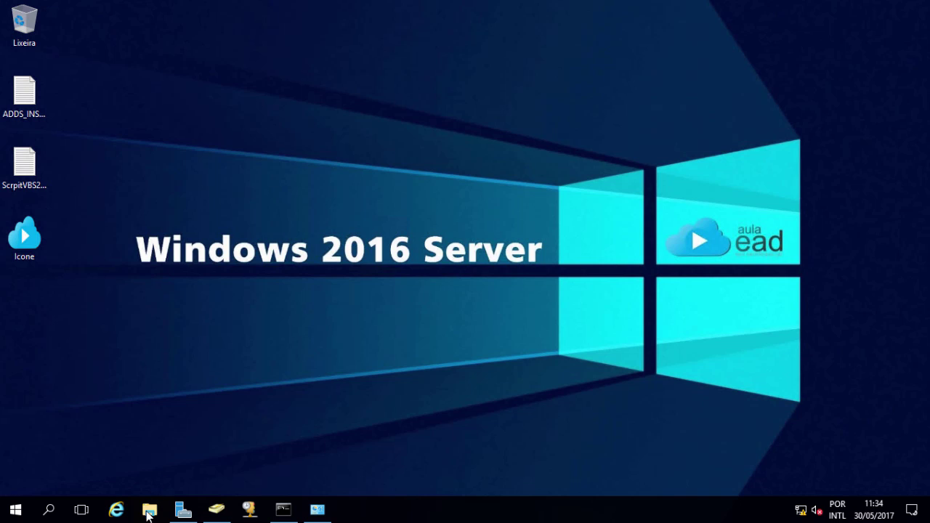
Step: Launch File Explorer from the taskbar to browse the server's drives
{"action": "left_click", "coordinate": [148, 512]}
Step: Make a new folder called HOME on the DADOS (F:) drive
{"action": "left_click", "coordinate": [49, 358]}
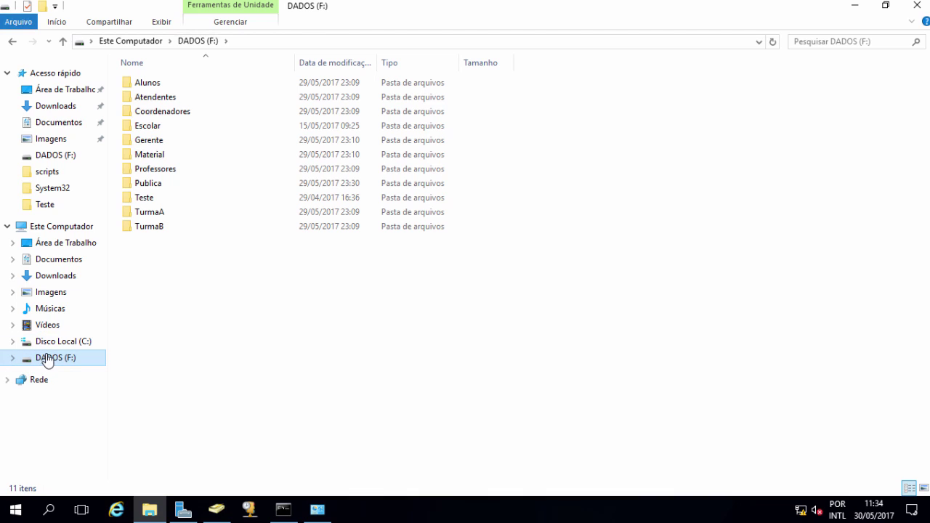
{"action": "right_click", "coordinate": [152, 281]}
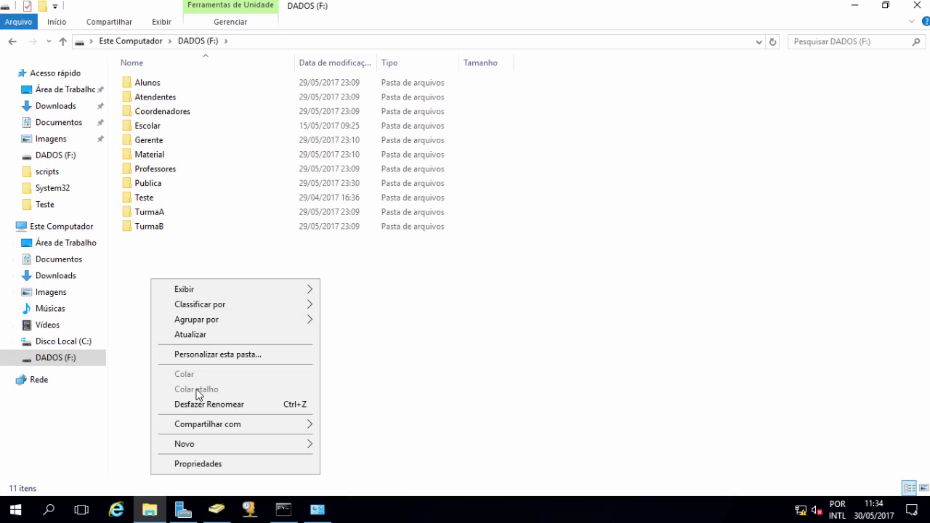
{"action": "mouse_move", "coordinate": [212, 444]}
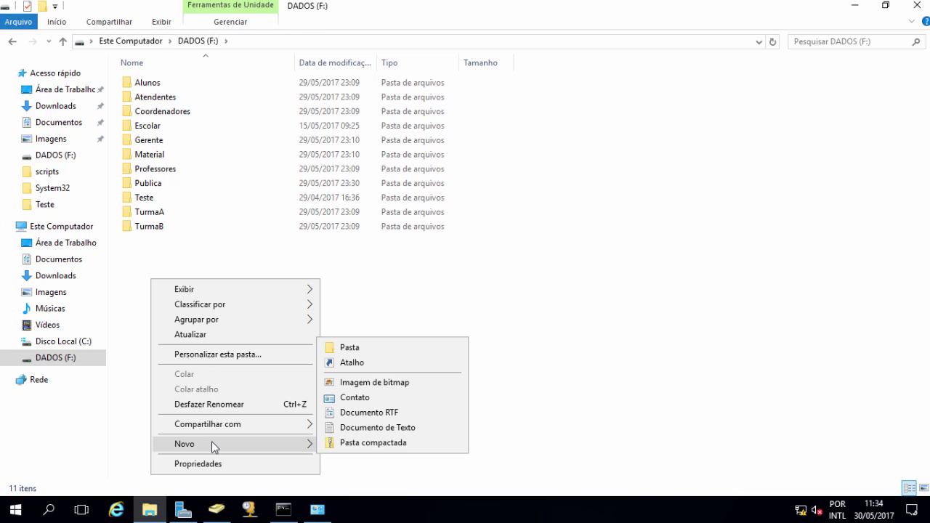
{"action": "left_click", "coordinate": [362, 351]}
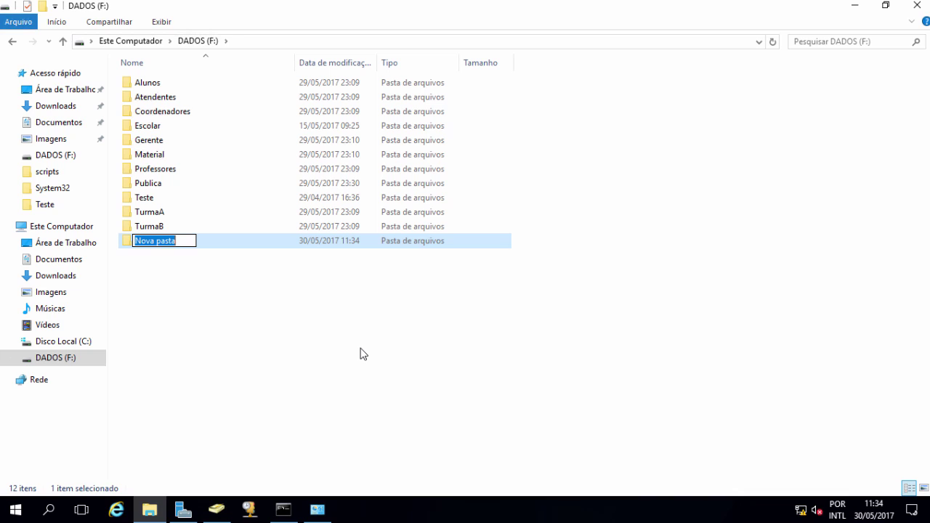
{"action": "type", "text": "HOME"}
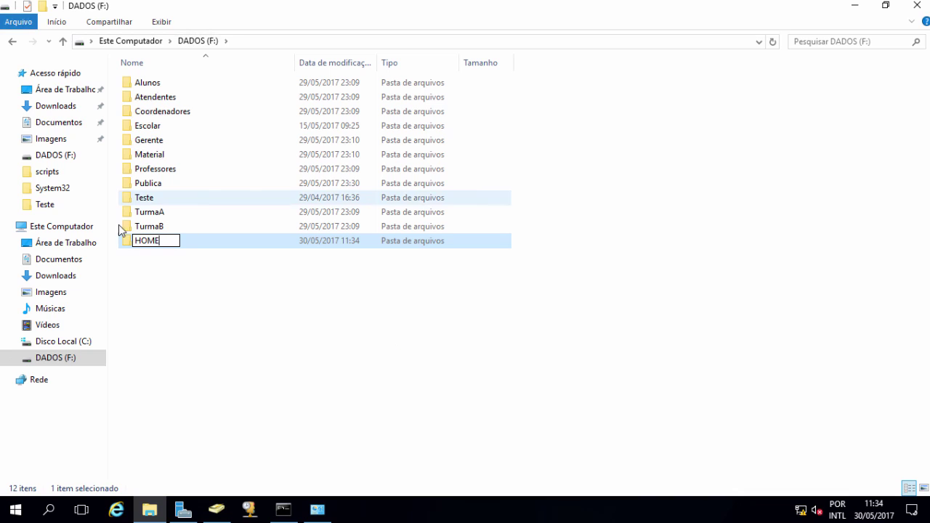
{"action": "key", "text": "Return"}
Step: Turn on advanced sharing for HOME with the hidden share name HOME$
{"action": "right_click", "coordinate": [146, 243]}
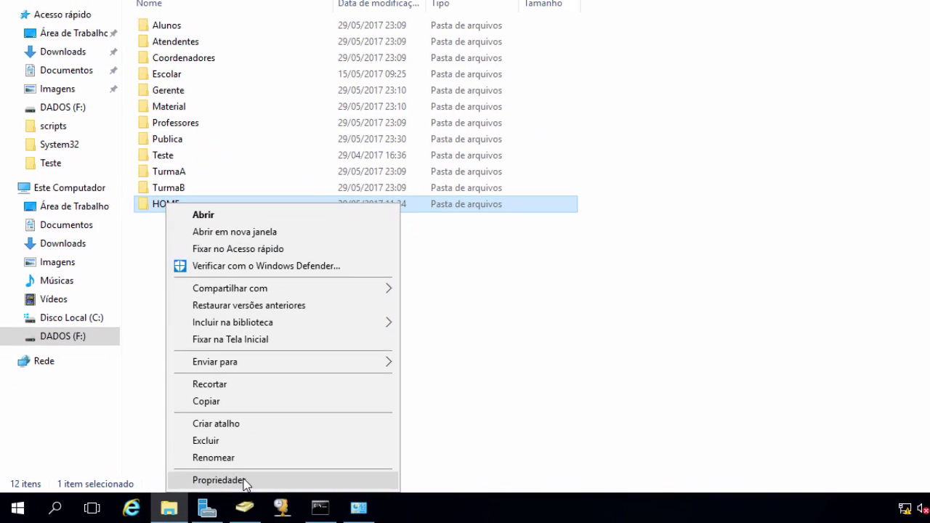
{"action": "left_click", "coordinate": [216, 487]}
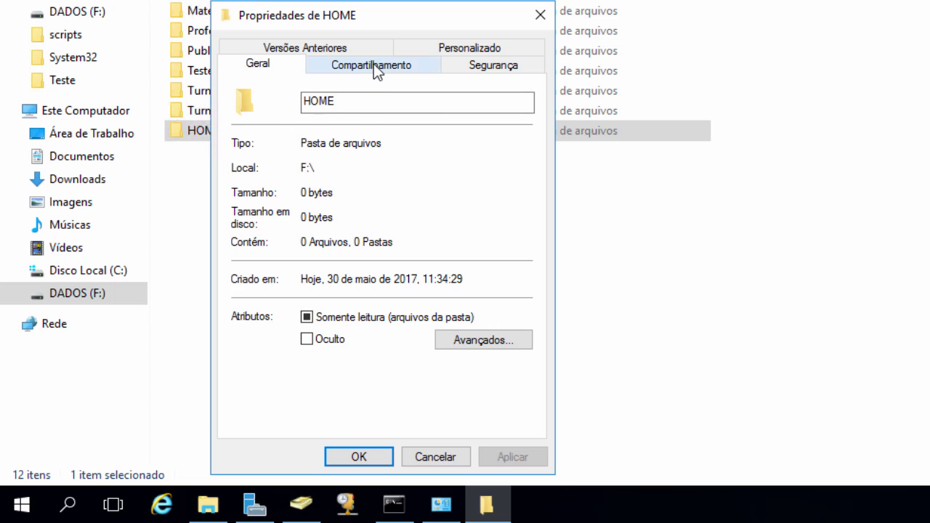
{"action": "left_click", "coordinate": [374, 70]}
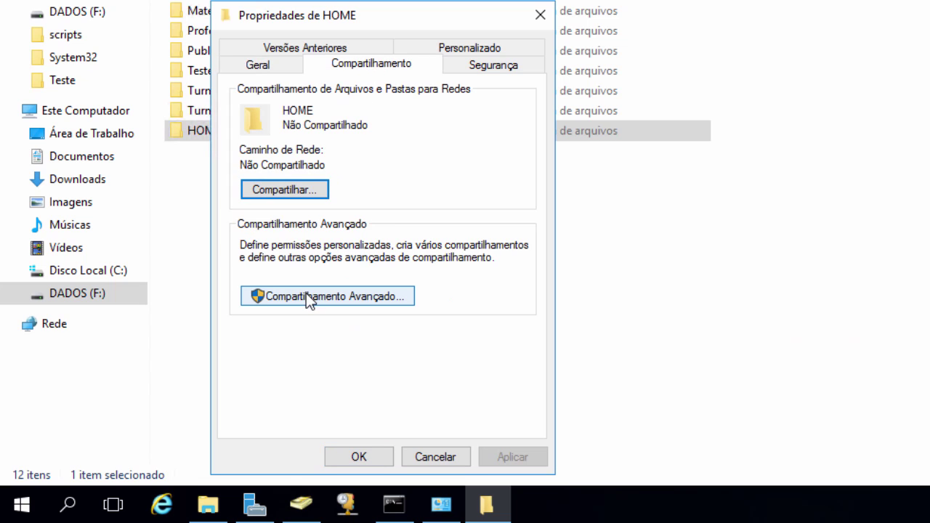
{"action": "left_click", "coordinate": [324, 295]}
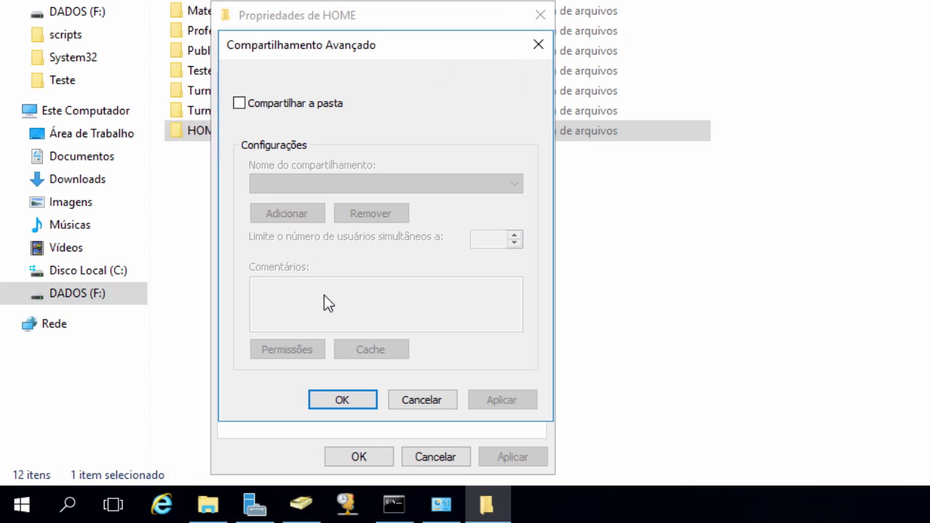
{"action": "left_click", "coordinate": [239, 103]}
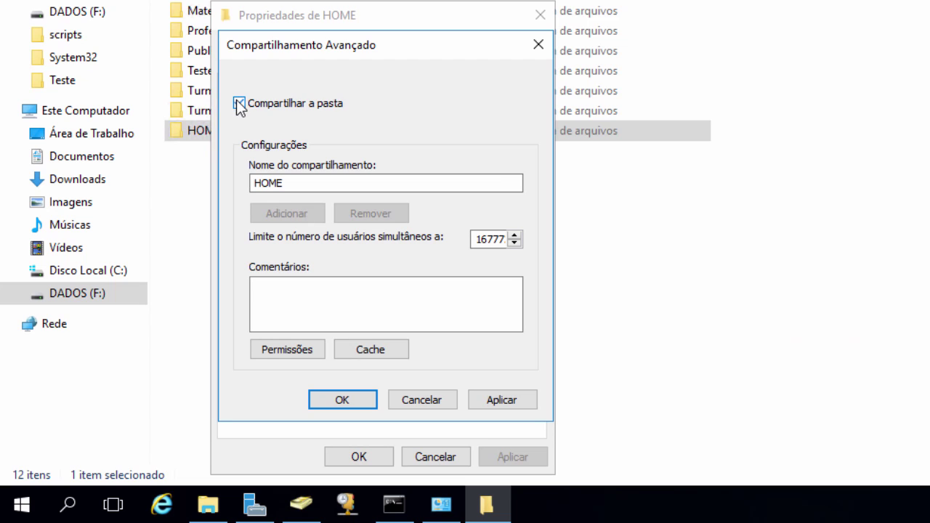
{"action": "left_click", "coordinate": [290, 182]}
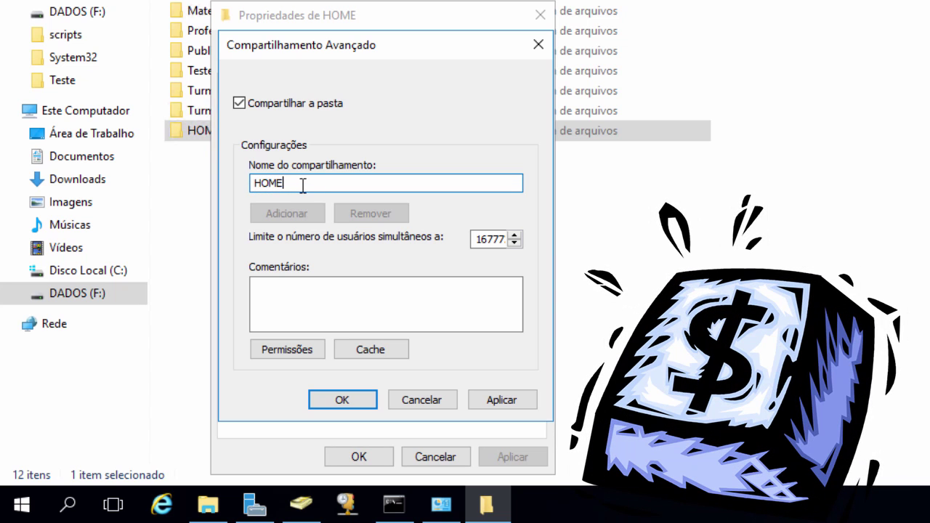
{"action": "type", "text": "$"}
{"action": "left_click_drag", "start_coordinate": [293, 183], "coordinate": [251, 183]}
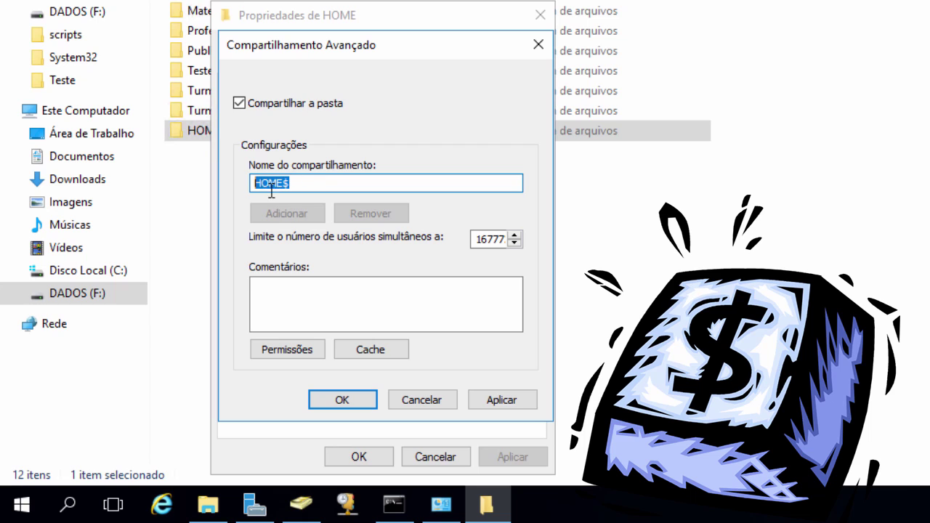
{"action": "left_click", "coordinate": [293, 182]}
{"action": "key", "text": "shift+Left"}
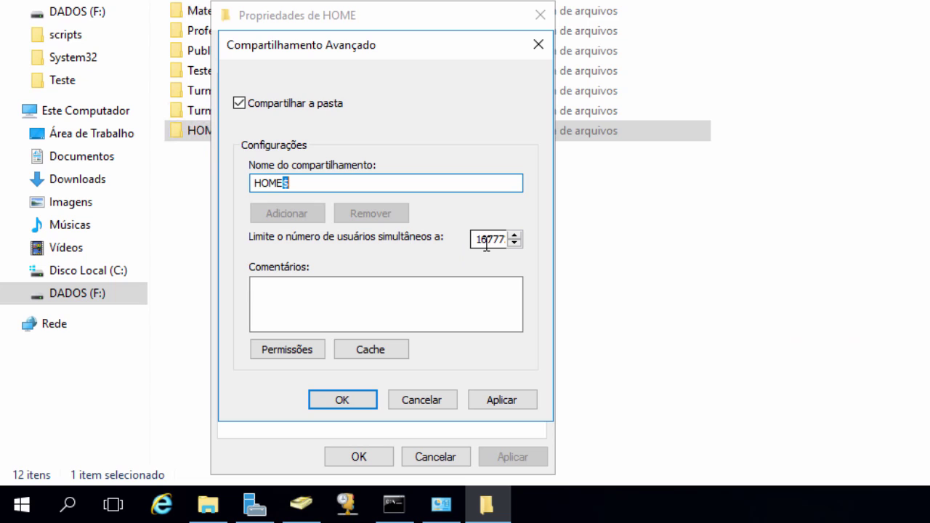
Step: Grant Todos Full Control on the HOME$ share and confirm the sharing settings
{"action": "left_click", "coordinate": [272, 348]}
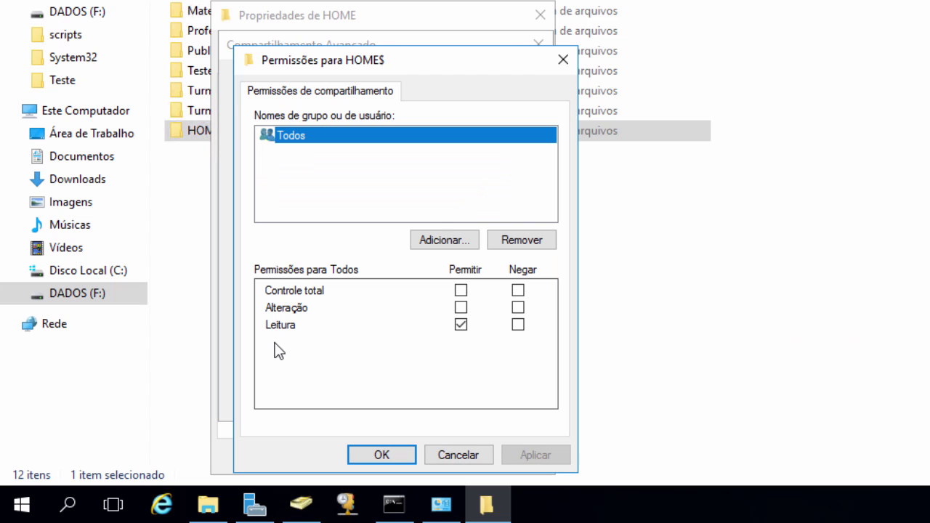
{"action": "left_click", "coordinate": [461, 290]}
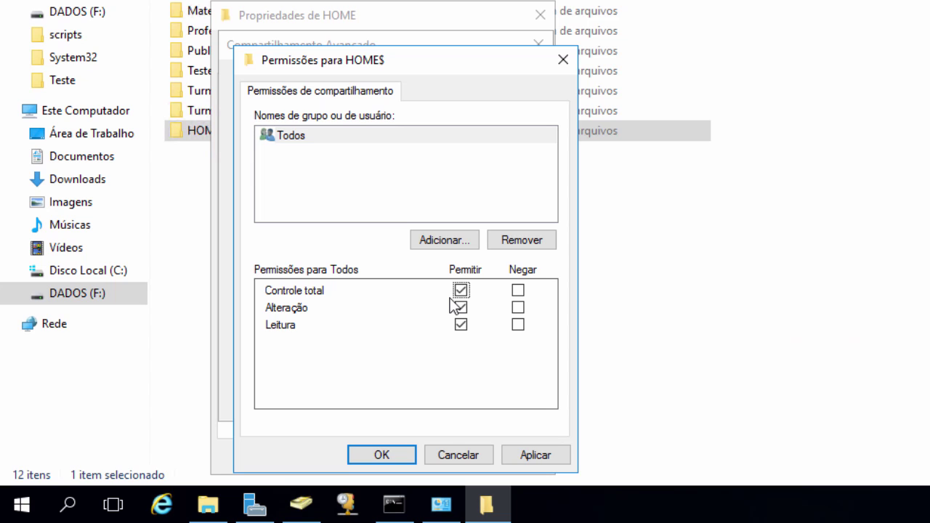
{"action": "left_click", "coordinate": [393, 457]}
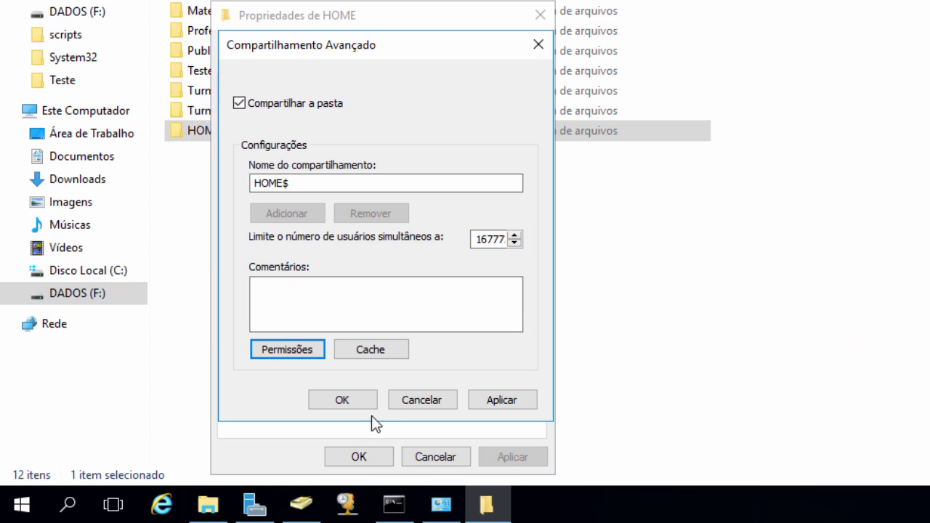
{"action": "left_click", "coordinate": [352, 400]}
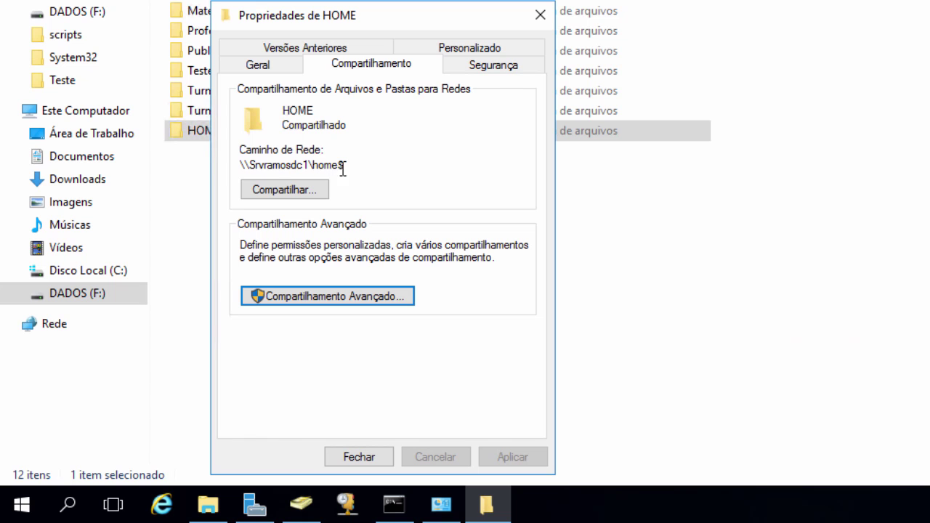
Step: Disable inheritance on HOME, converting inherited permissions into explicit entries
{"action": "left_click", "coordinate": [498, 71]}
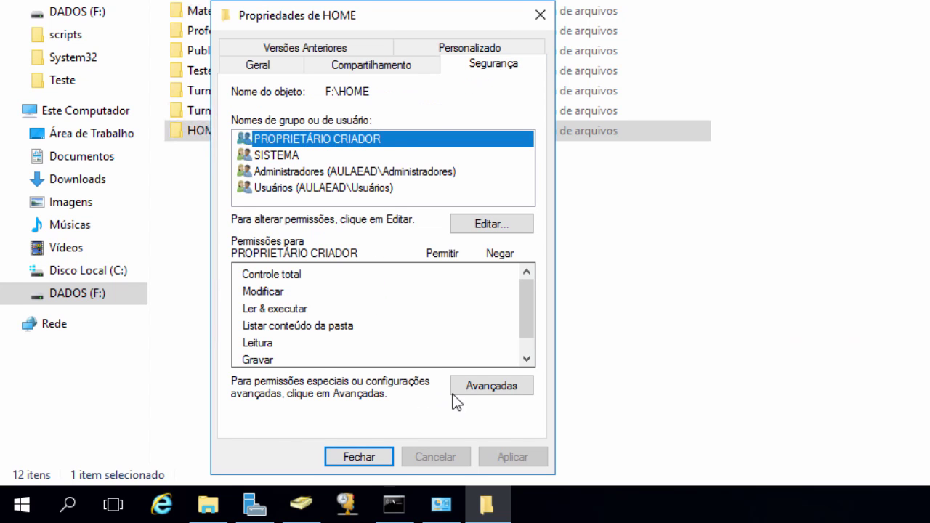
{"action": "left_click", "coordinate": [490, 389]}
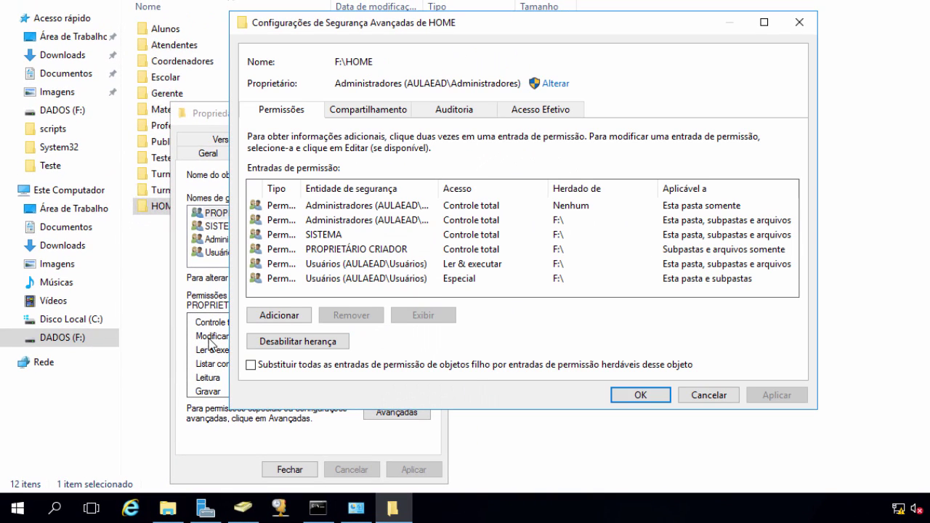
{"action": "left_click", "coordinate": [308, 345]}
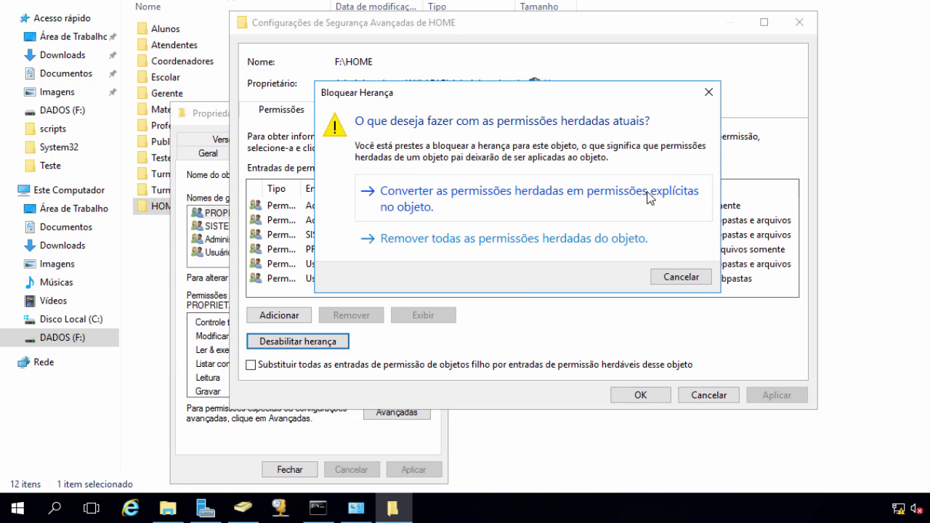
{"action": "left_click", "coordinate": [402, 205]}
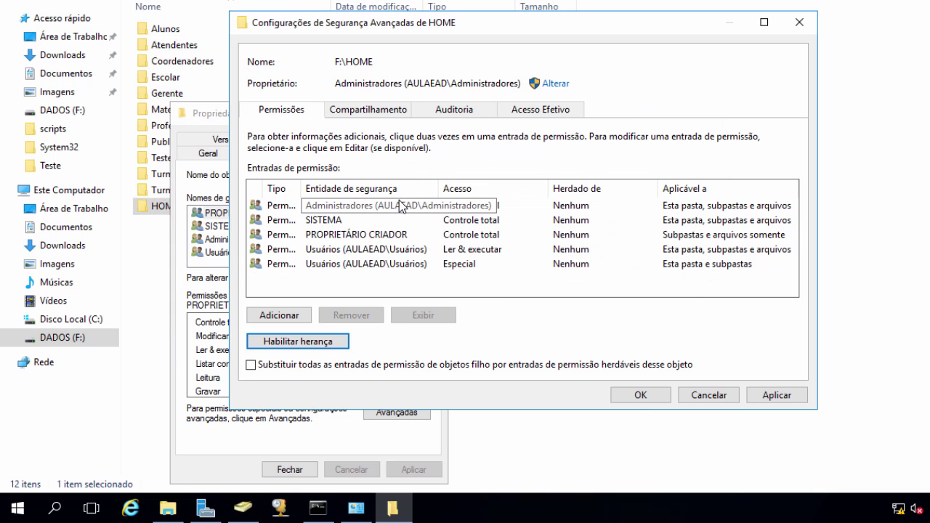
{"action": "left_click", "coordinate": [637, 398]}
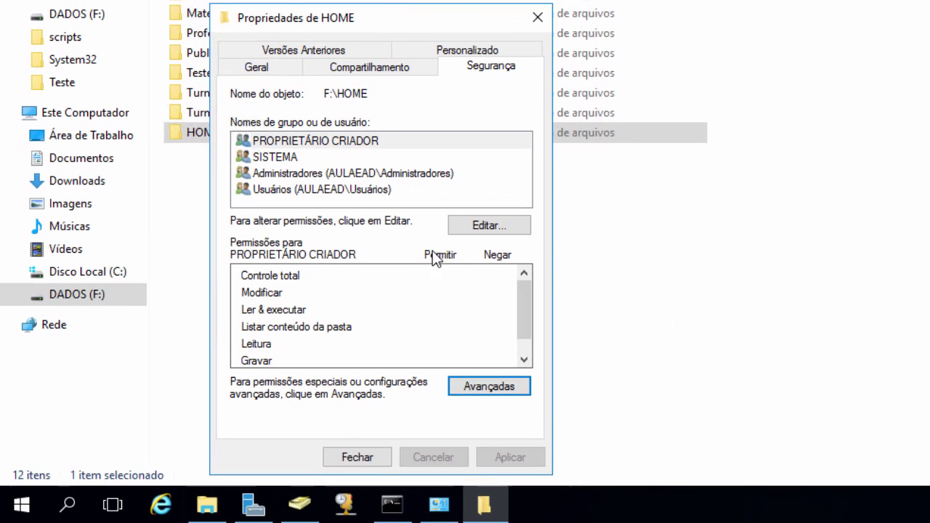
Step: Remove the Usuários group from HOME's security permissions
{"action": "left_click", "coordinate": [478, 227]}
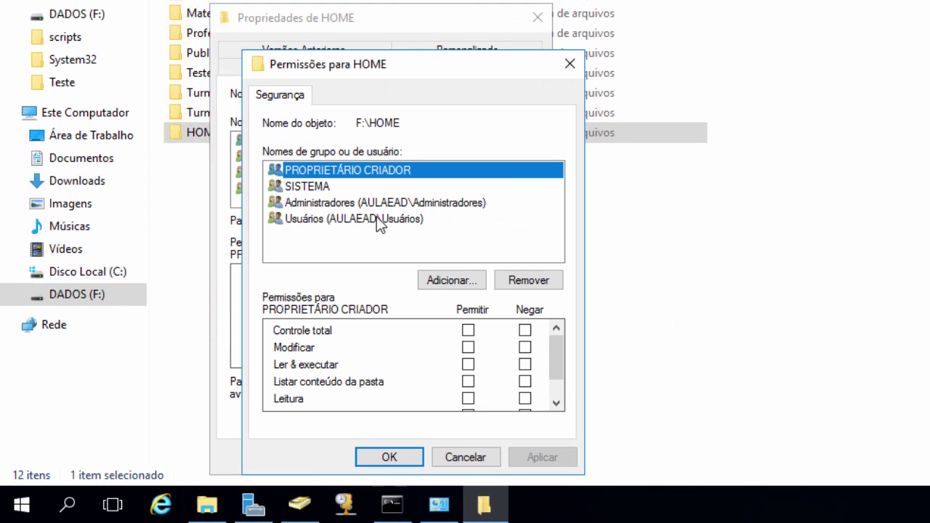
{"action": "left_click", "coordinate": [341, 218]}
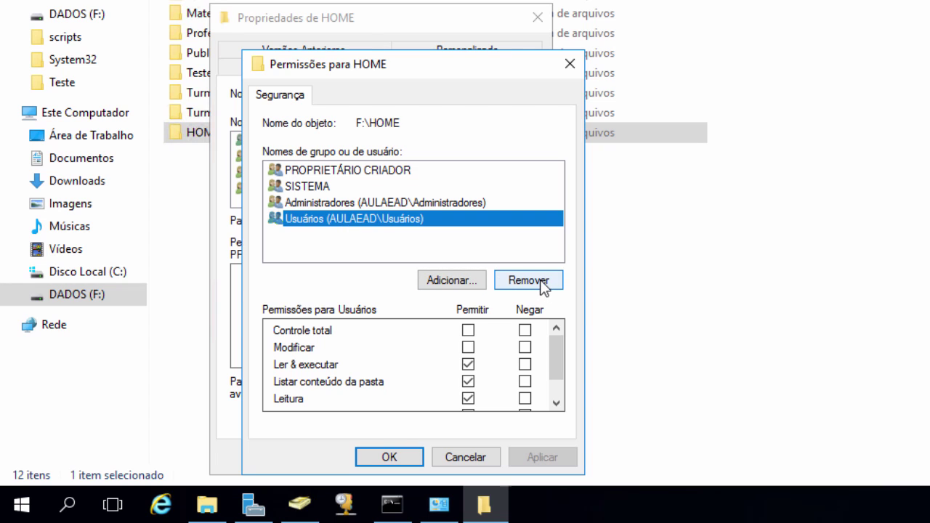
{"action": "left_click", "coordinate": [541, 284]}
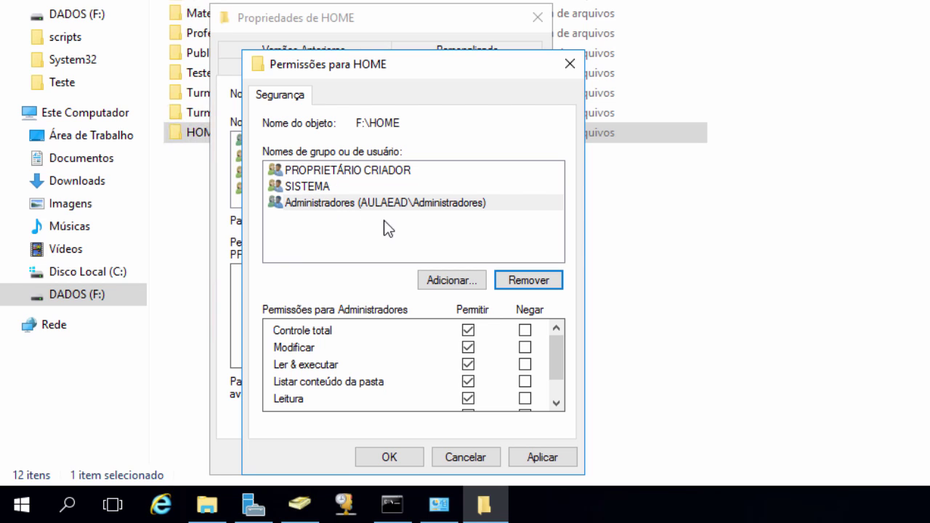
{"action": "left_click", "coordinate": [407, 458]}
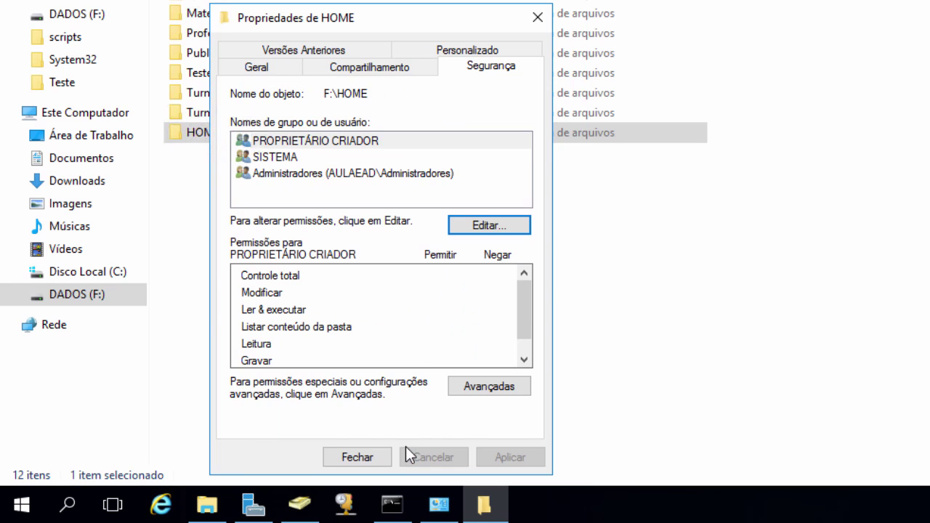
{"action": "left_click", "coordinate": [439, 400]}
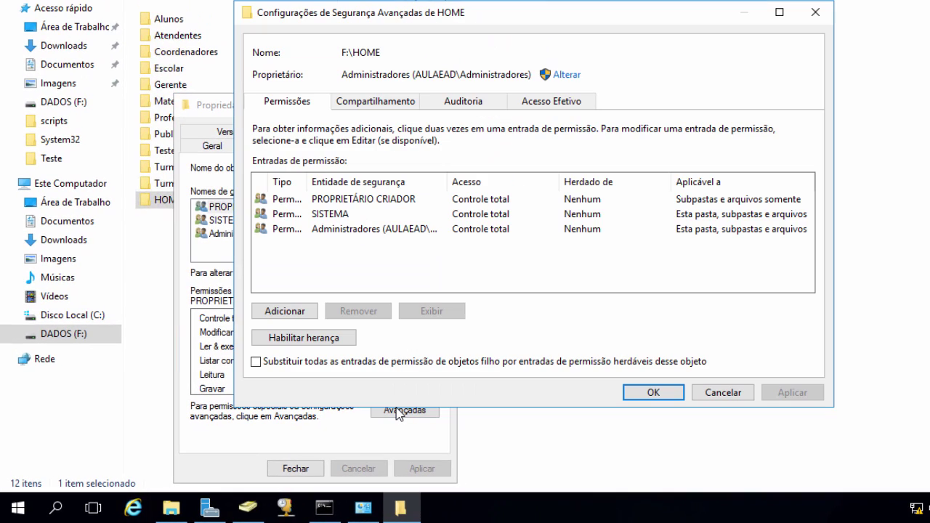
Step: Add a permission entry for the Usuários do domínio group, found by name search
{"action": "left_click", "coordinate": [285, 313]}
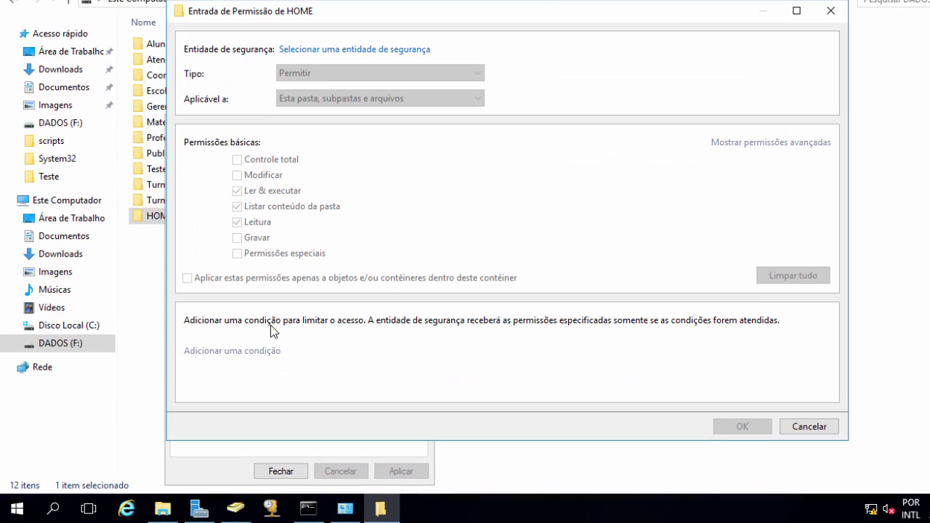
{"action": "left_click", "coordinate": [339, 50]}
{"action": "type", "text": "usu"}
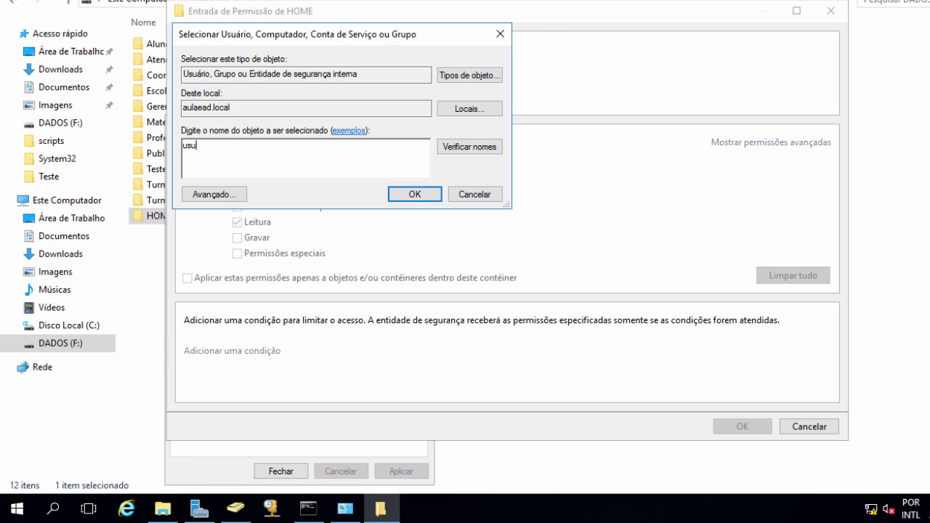
{"action": "left_click", "coordinate": [461, 149]}
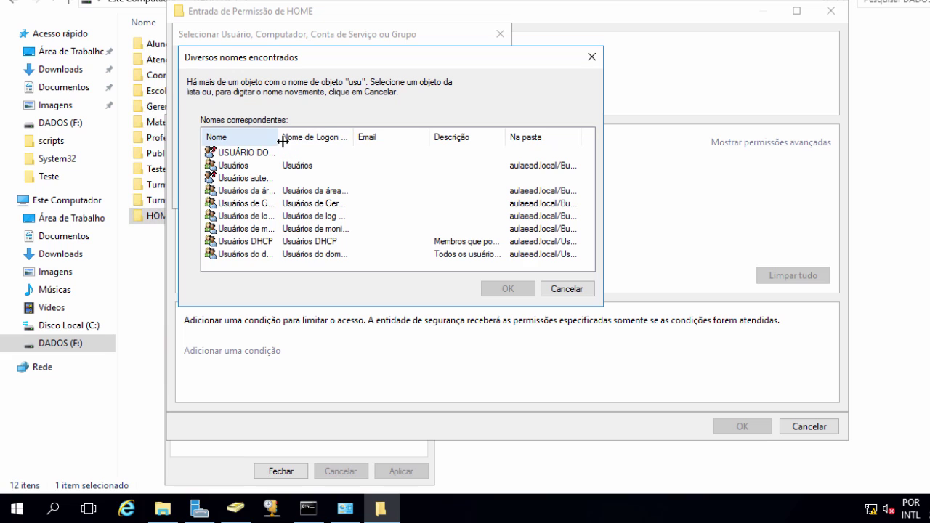
{"action": "double_click", "coordinate": [282, 142]}
{"action": "left_click", "coordinate": [283, 254]}
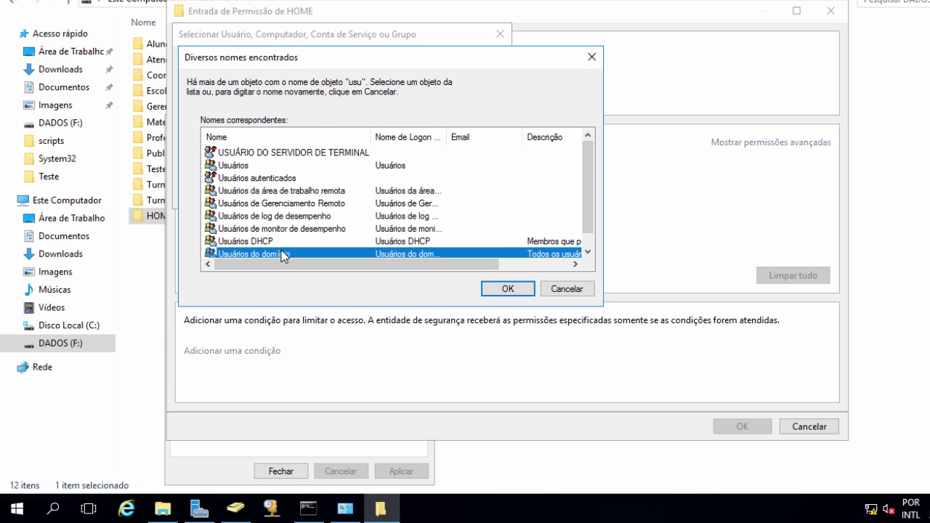
{"action": "left_click", "coordinate": [509, 289]}
{"action": "left_click", "coordinate": [412, 194]}
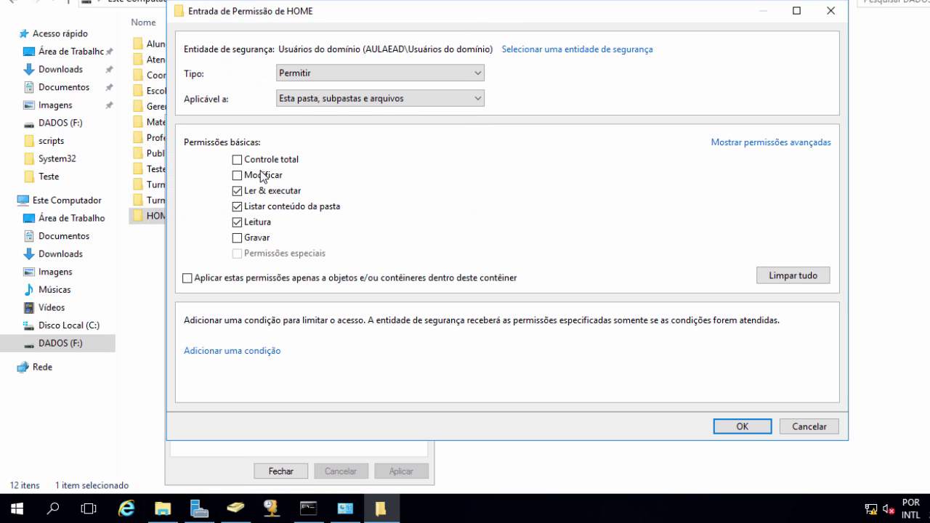
Step: Give that entry Modify permission applying to this folder only, and save
{"action": "left_click", "coordinate": [238, 176]}
{"action": "left_click", "coordinate": [480, 99]}
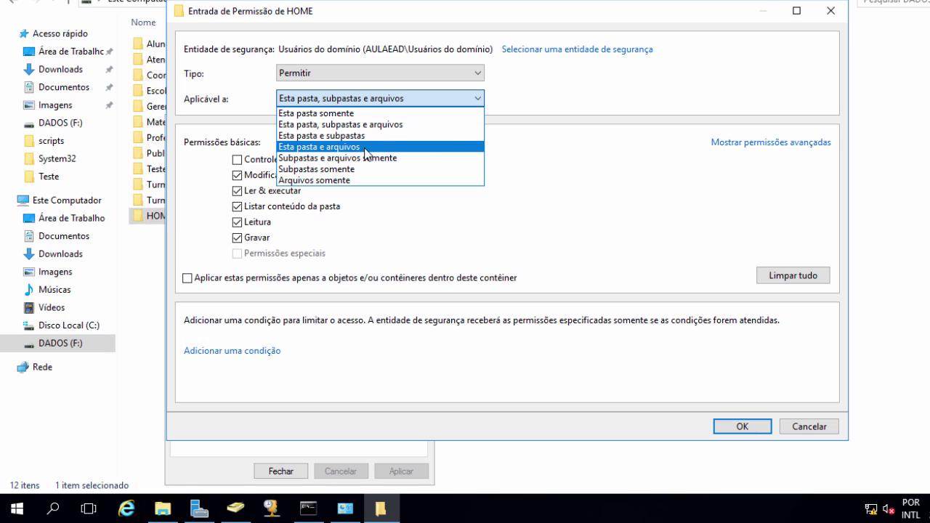
{"action": "left_click", "coordinate": [355, 112]}
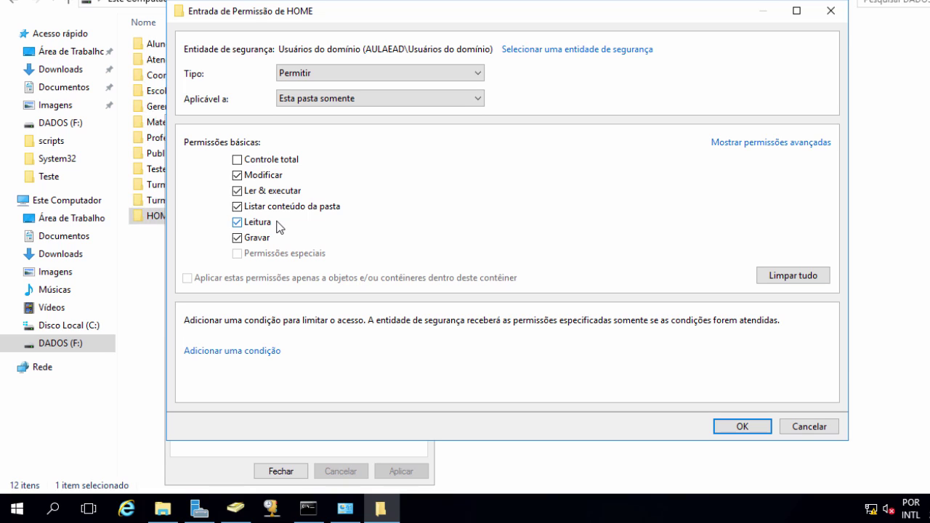
{"action": "left_click", "coordinate": [739, 427]}
{"action": "left_click", "coordinate": [621, 399]}
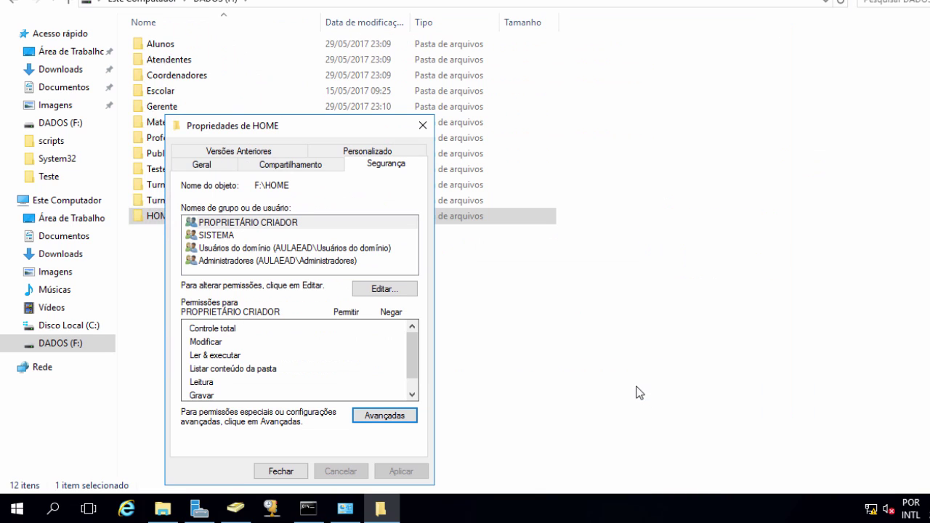
Step: Close HOME's properties, check the HOME folder is empty, and switch to Active Directory Users and Computers
{"action": "left_click", "coordinate": [262, 250]}
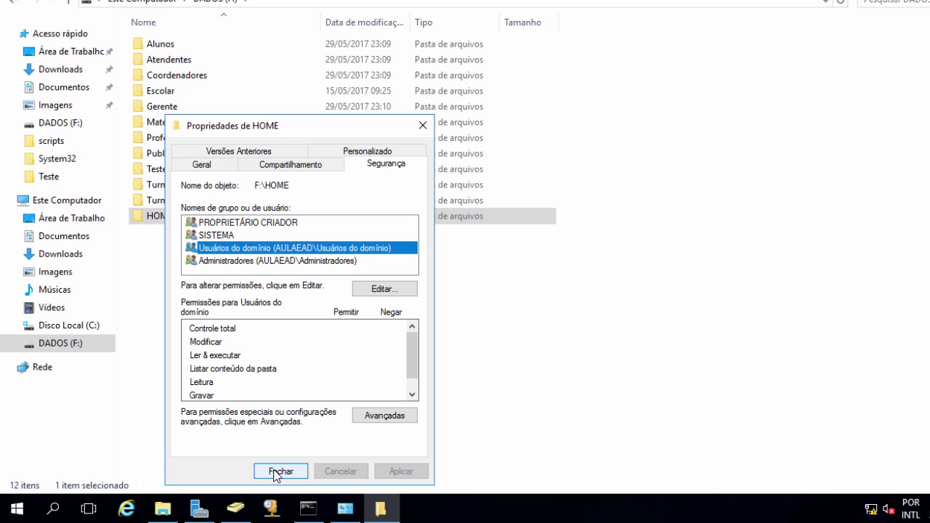
{"action": "left_click", "coordinate": [276, 472]}
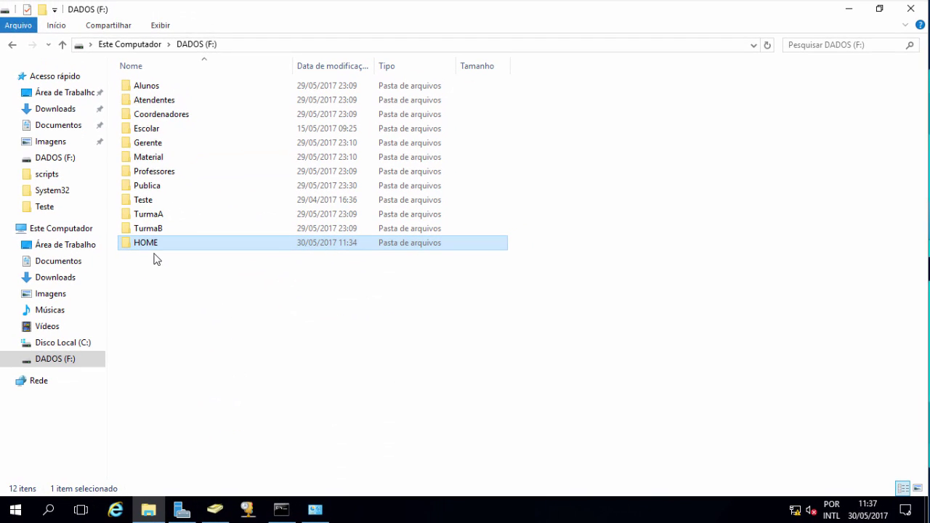
{"action": "double_click", "coordinate": [151, 247]}
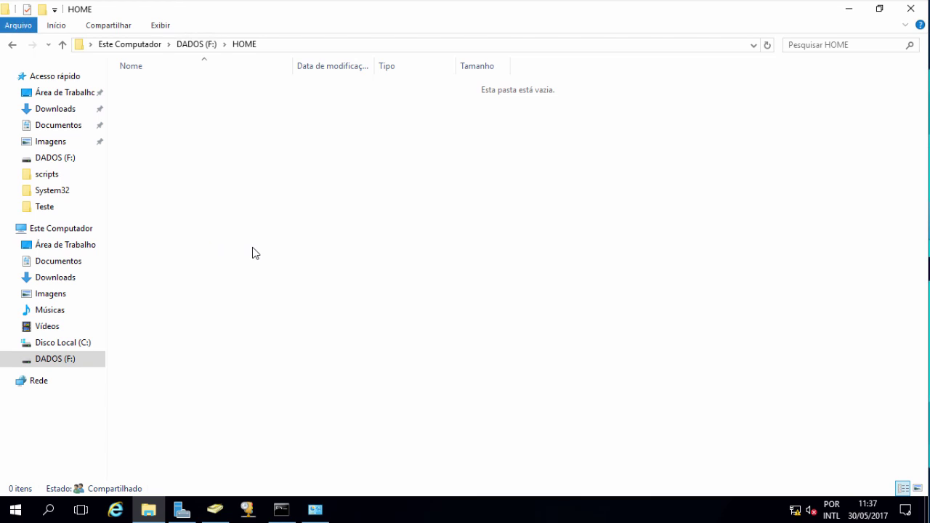
{"action": "left_click", "coordinate": [215, 510]}
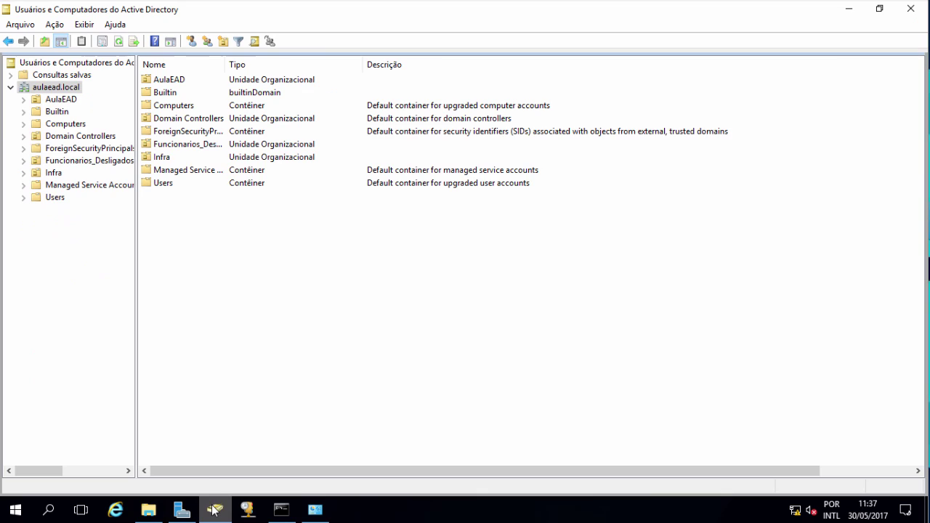
Step: Select all eight student accounts in AulaEAD > Alunos and open their shared properties
{"action": "double_click", "coordinate": [56, 101]}
{"action": "left_click", "coordinate": [172, 81]}
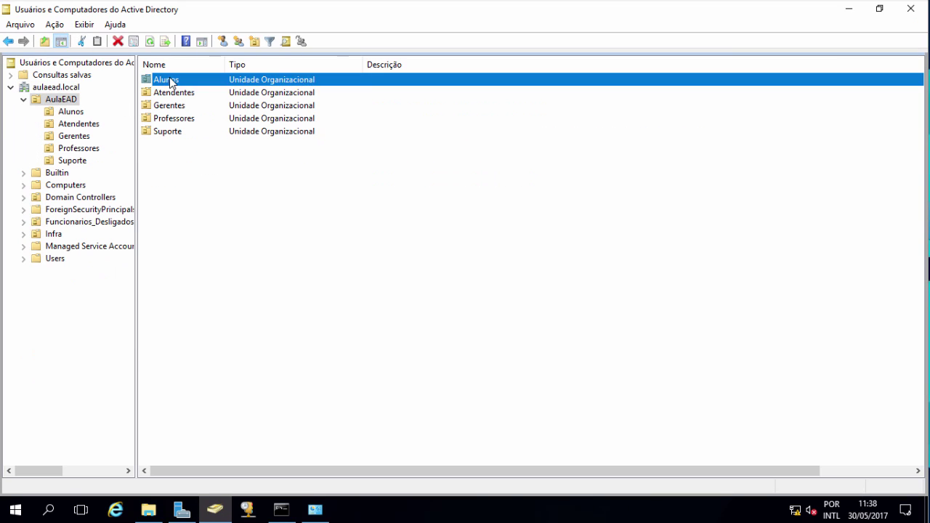
{"action": "double_click", "coordinate": [172, 81]}
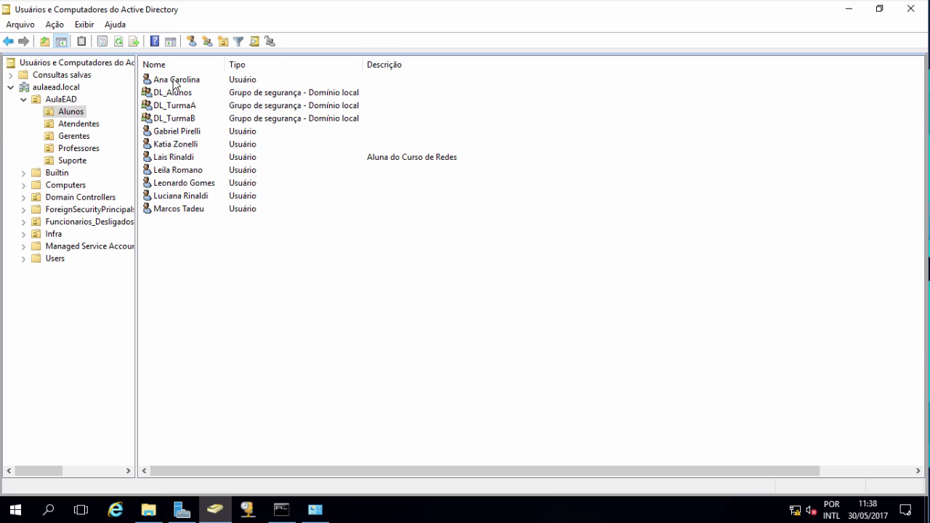
{"action": "left_click", "coordinate": [175, 81]}
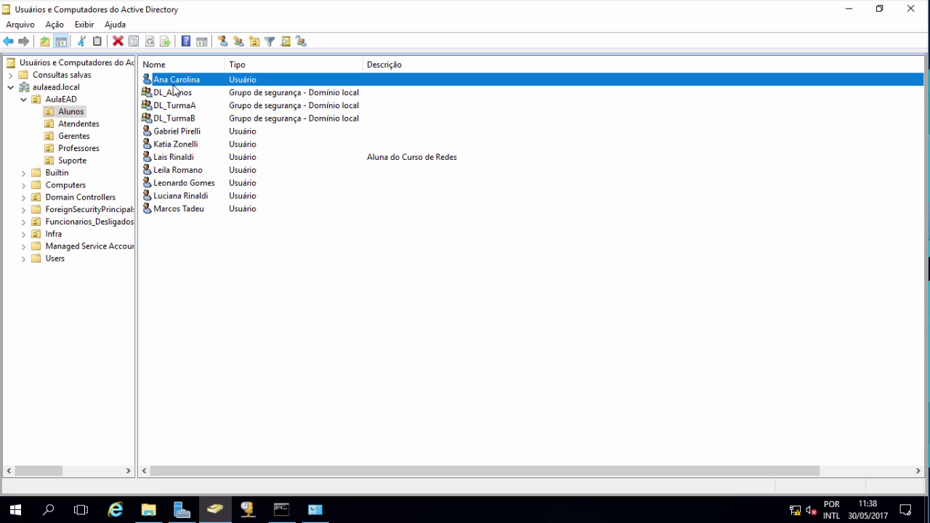
{"action": "left_click", "coordinate": [166, 132], "text": "ctrl"}
{"action": "left_click", "coordinate": [167, 144], "text": "ctrl"}
{"action": "left_click", "coordinate": [167, 157], "text": "ctrl"}
{"action": "left_click", "coordinate": [166, 170], "text": "ctrl"}
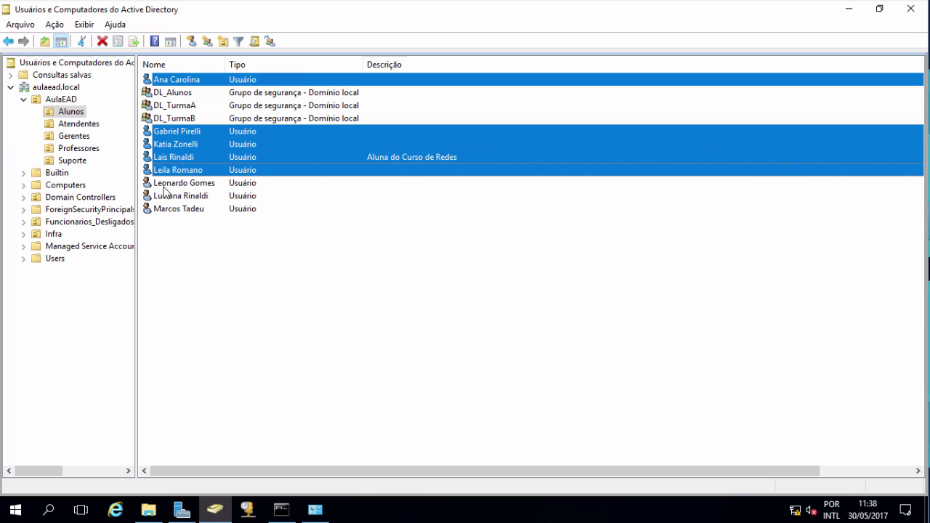
{"action": "left_click", "coordinate": [164, 187], "text": "ctrl"}
{"action": "left_click", "coordinate": [164, 197], "text": "ctrl"}
{"action": "left_click", "coordinate": [165, 210], "text": "ctrl"}
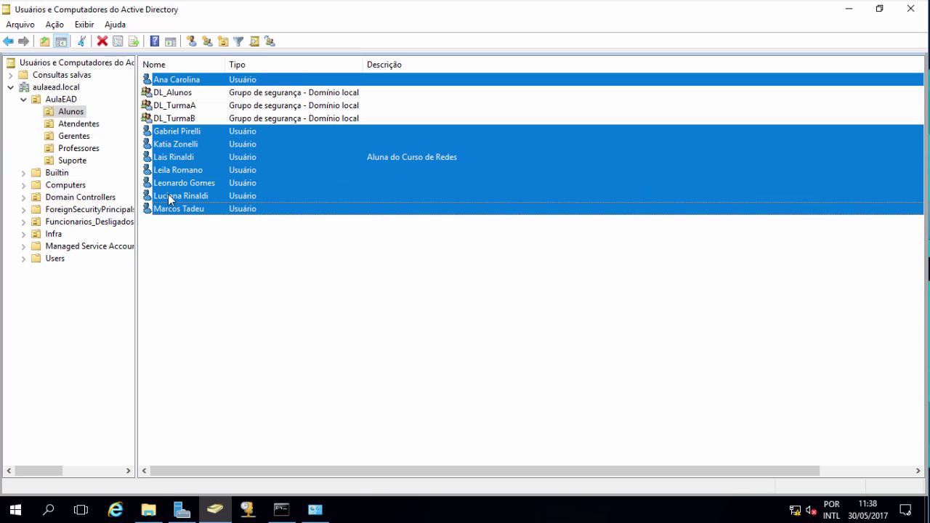
{"action": "right_click", "coordinate": [168, 194]}
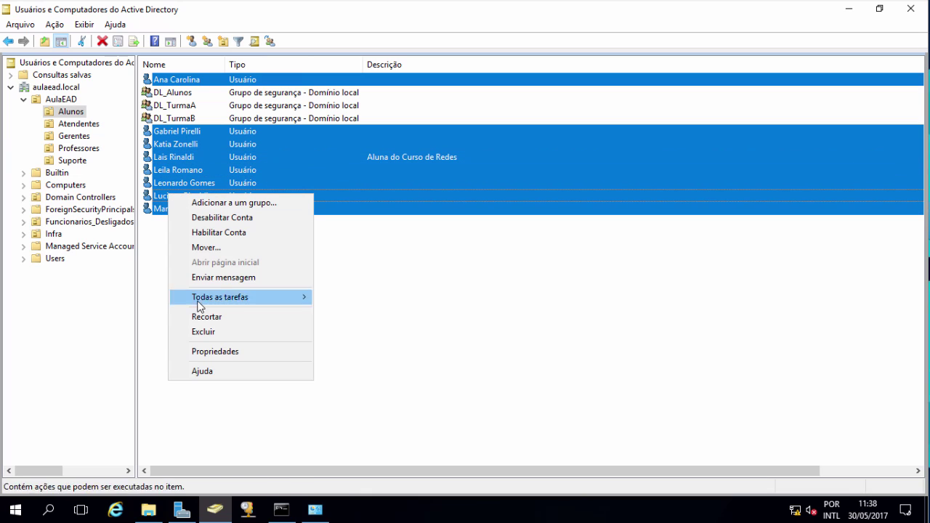
{"action": "left_click", "coordinate": [205, 351]}
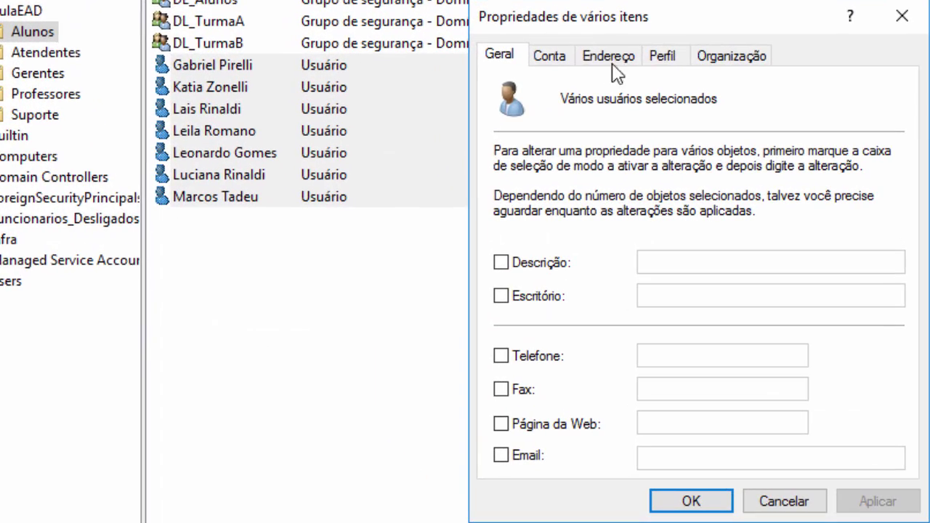
Step: Enable a home folder connected as Z: and start the path with \\srvramosdc
{"action": "left_click", "coordinate": [665, 63]}
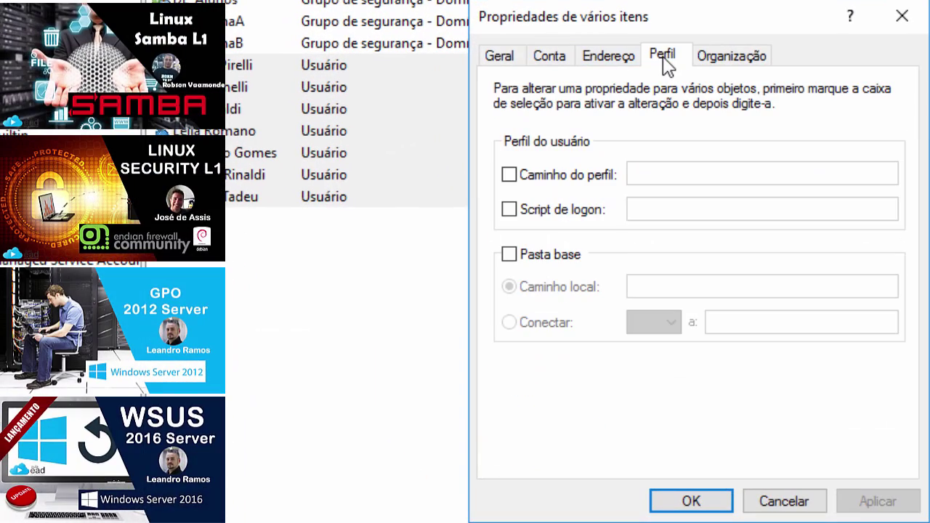
{"action": "left_click", "coordinate": [509, 255]}
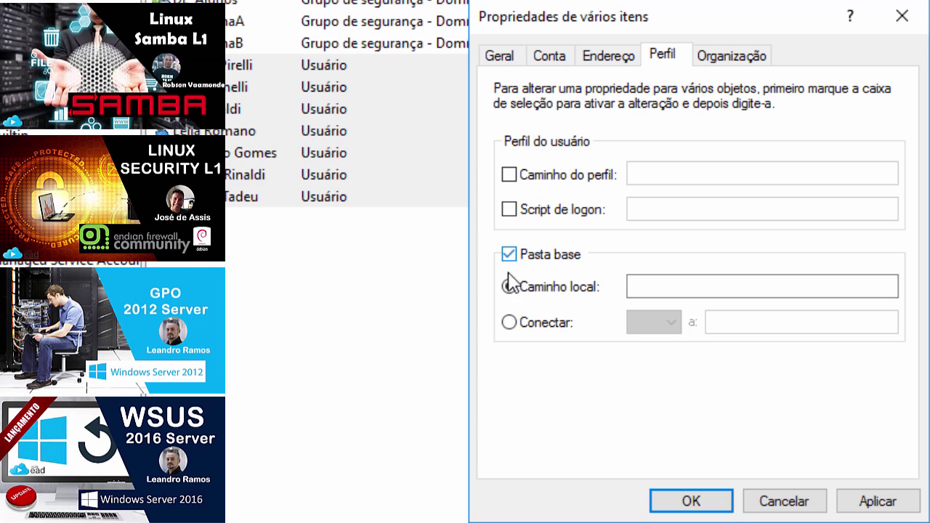
{"action": "left_click", "coordinate": [509, 323]}
{"action": "left_click", "coordinate": [669, 323]}
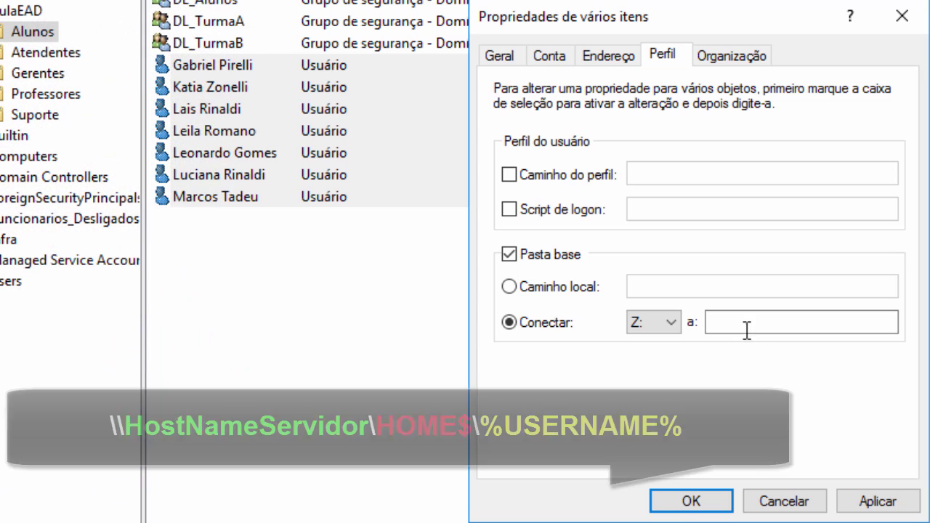
{"action": "left_click", "coordinate": [746, 325]}
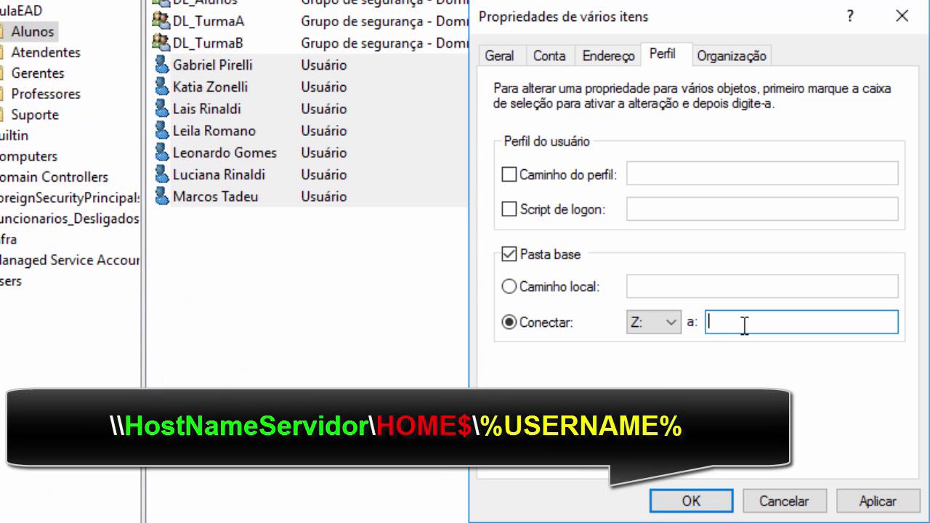
{"action": "type", "text": "\\\\srvramosdc1"}
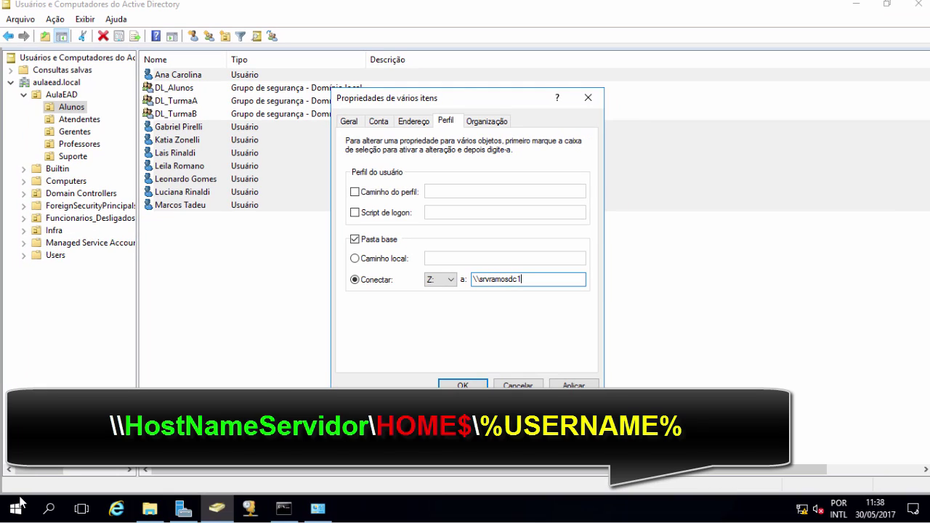
Step: Run hostname in Command Prompt and copy the server name SRVRAMOSDC1
{"action": "left_click", "coordinate": [16, 511]}
{"action": "left_click", "coordinate": [16, 511]}
{"action": "type", "text": "cmd"}
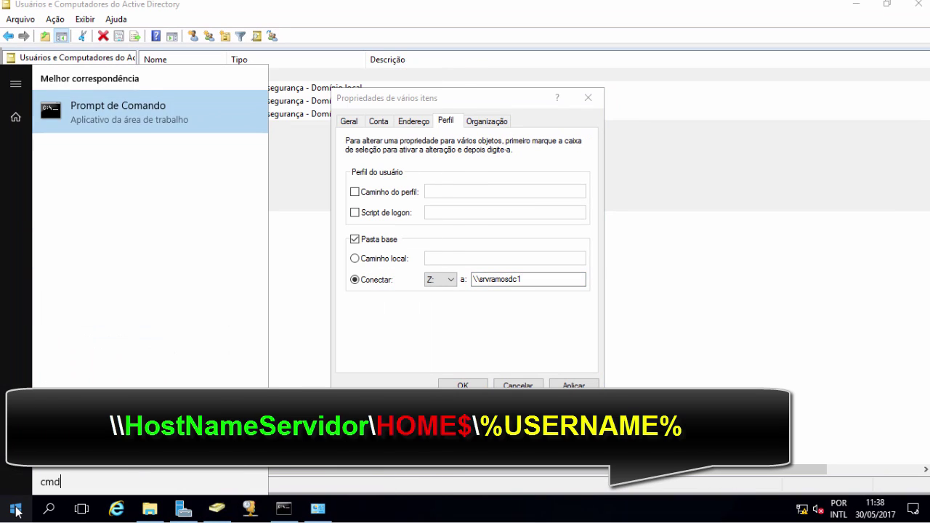
{"action": "key", "text": "Return"}
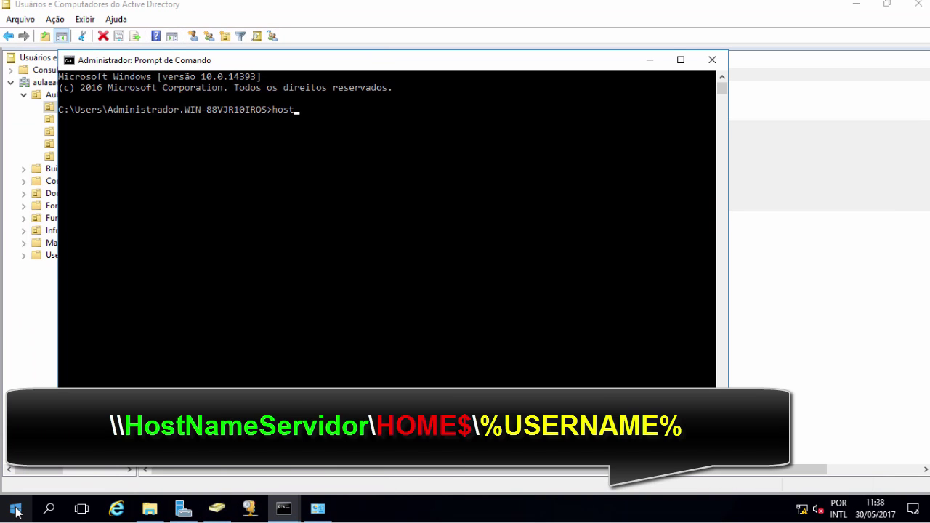
{"action": "key", "text": "Return"}
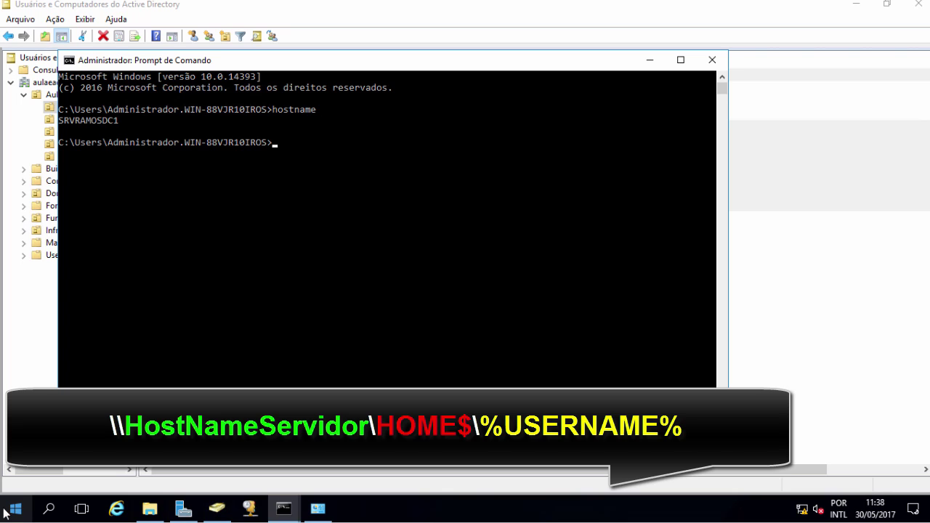
{"action": "left_click", "coordinate": [122, 128]}
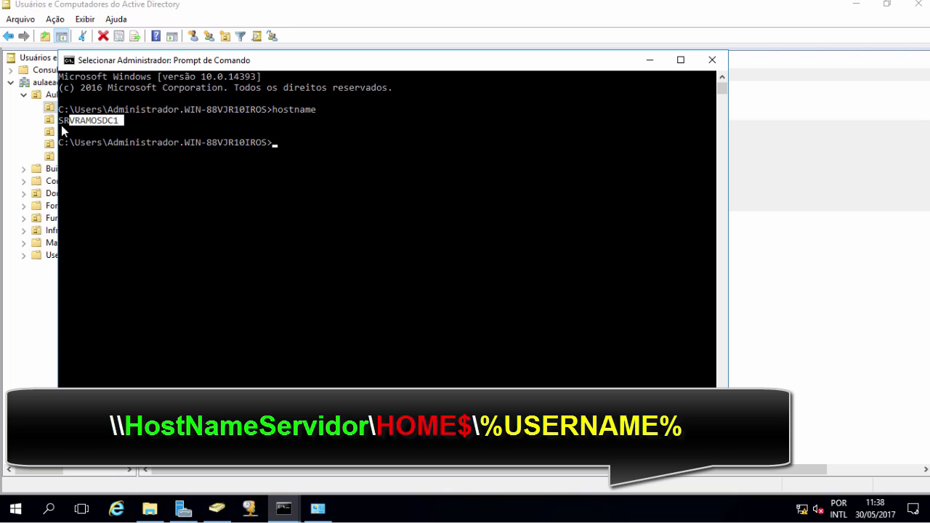
{"action": "left_click_drag", "start_coordinate": [61, 125], "coordinate": [58, 122]}
{"action": "key", "text": "ctrl+c"}
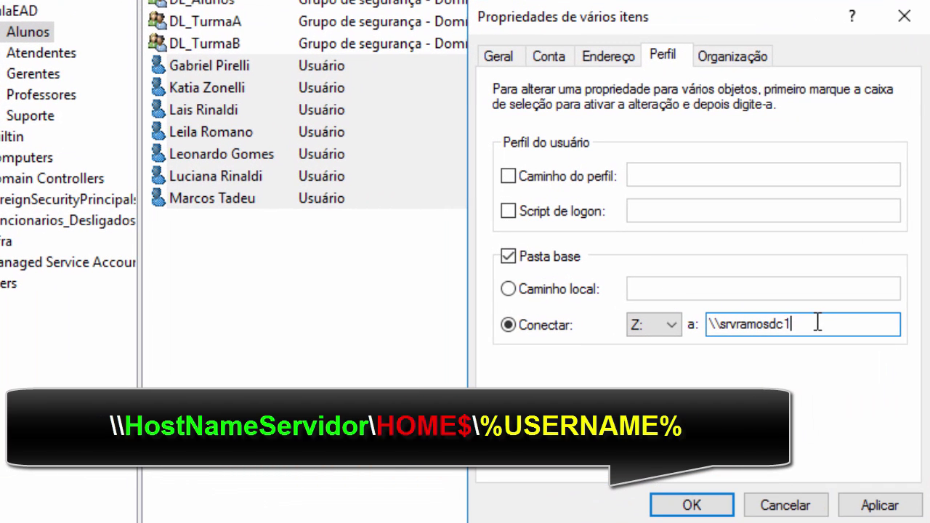
Step: Complete the Z: path as \\SRVRAMOSDC1\HOME$\%username%, copy it, and apply to the students
{"action": "left_click_drag", "start_coordinate": [793, 325], "coordinate": [713, 324]}
{"action": "double_click", "coordinate": [718, 324]}
{"action": "key", "text": "ctrl+v"}
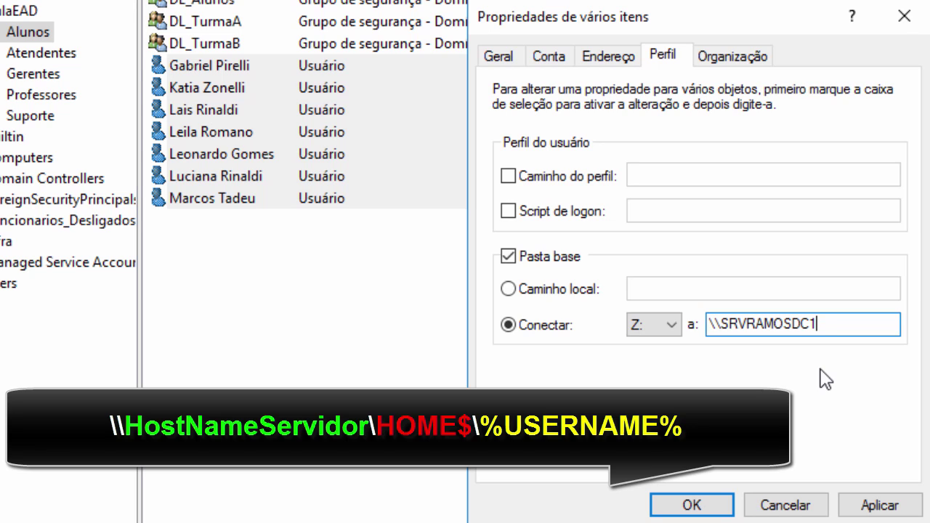
{"action": "type", "text": "\\ho"}
{"action": "type", "text": "HOME$\\"}
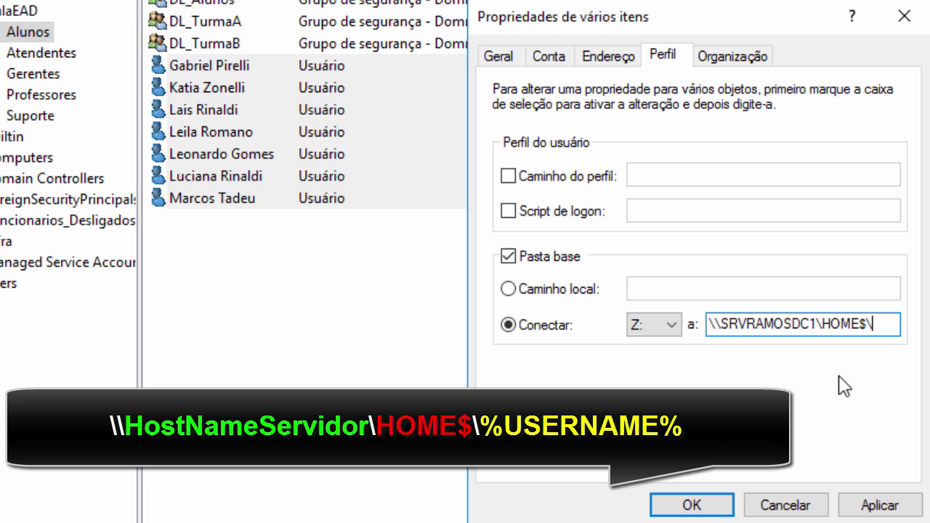
{"action": "type", "text": "%username"}
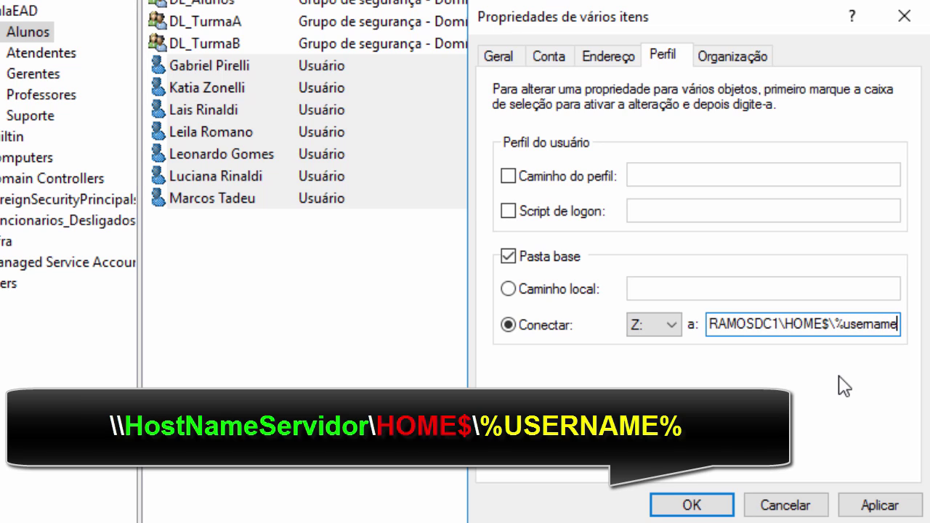
{"action": "type", "text": "%"}
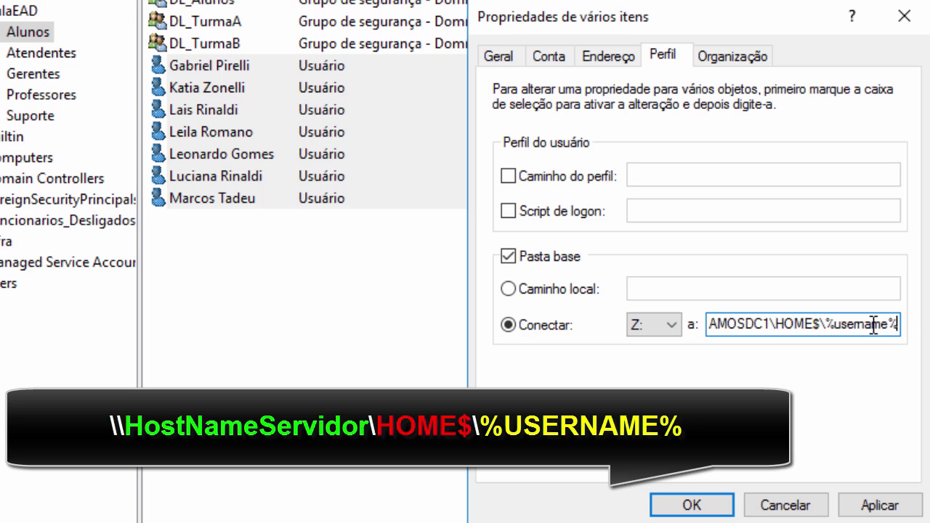
{"action": "left_click_drag", "start_coordinate": [900, 324], "coordinate": [618, 314]}
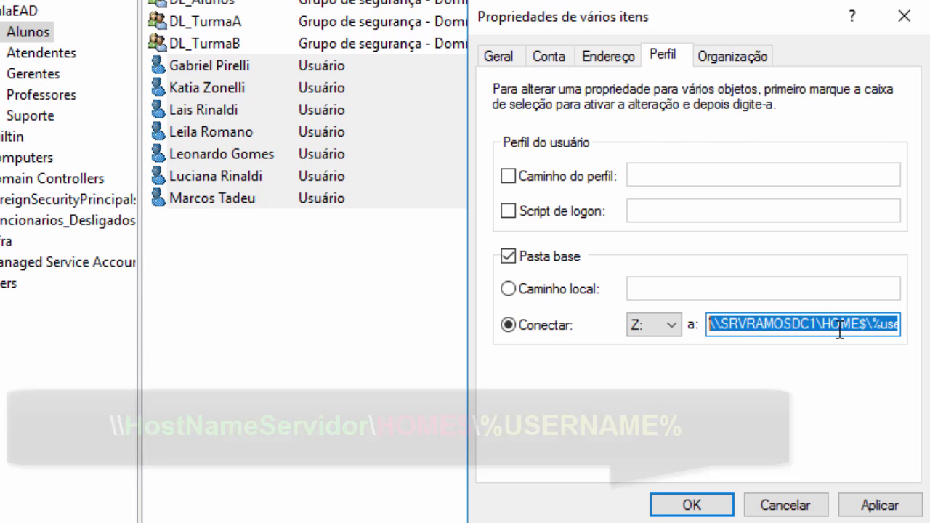
{"action": "left_click", "coordinate": [865, 505]}
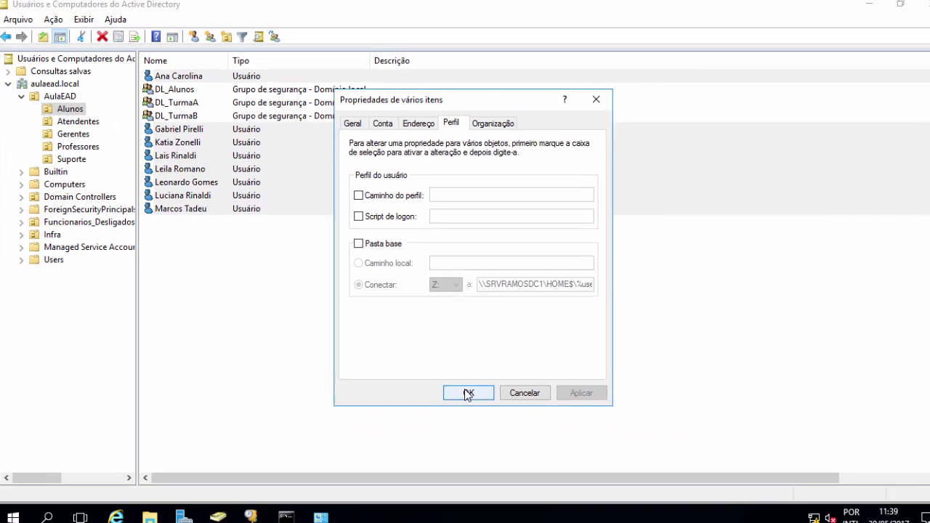
{"action": "left_click", "coordinate": [691, 505]}
{"action": "left_click", "coordinate": [196, 239]}
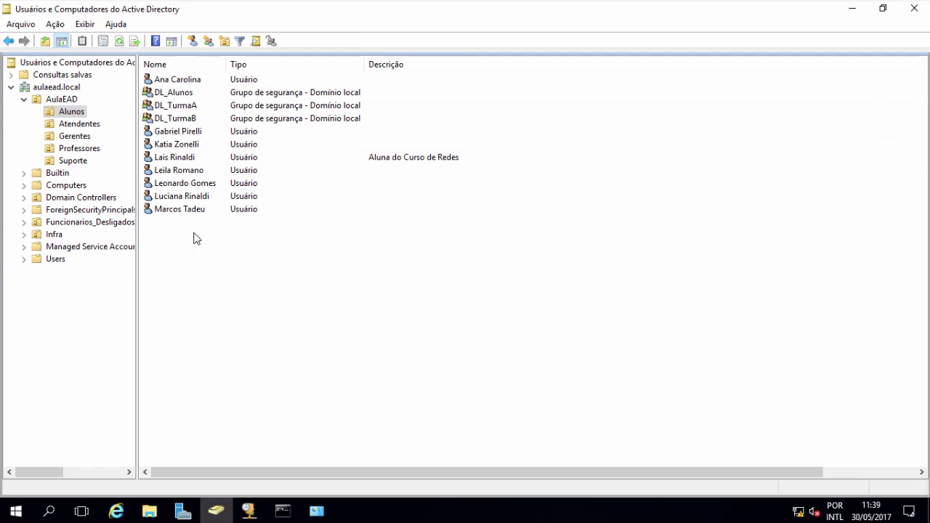
{"action": "left_click", "coordinate": [178, 162]}
{"action": "double_click", "coordinate": [178, 161]}
{"action": "left_click", "coordinate": [449, 151]}
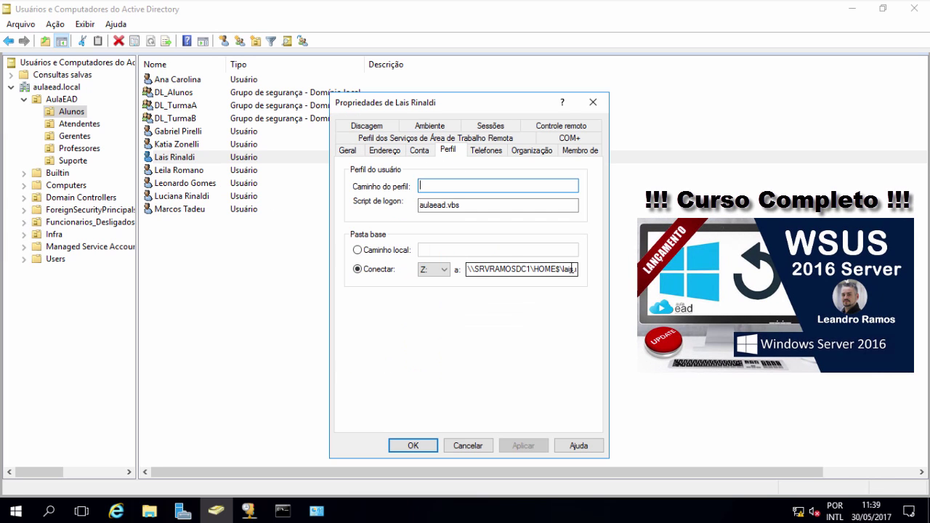
{"action": "left_click", "coordinate": [546, 269]}
{"action": "left_click_drag", "start_coordinate": [546, 269], "coordinate": [579, 270]}
{"action": "left_click", "coordinate": [562, 269]}
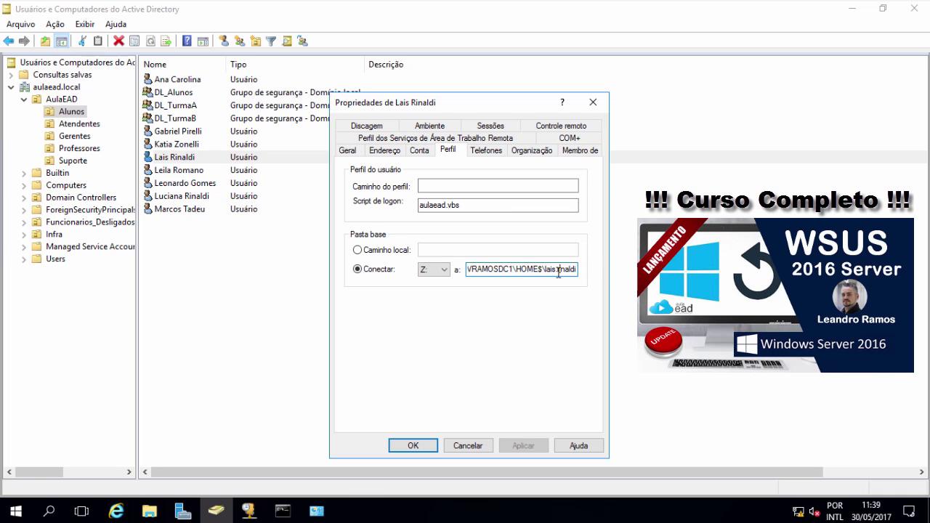
{"action": "left_click", "coordinate": [427, 446]}
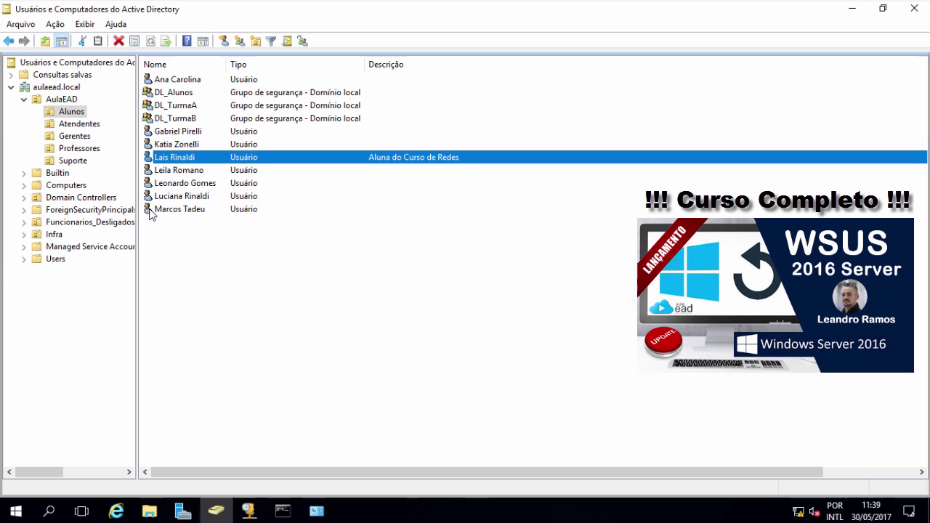
Step: Select the three users in the Atendentes unit and open their shared properties
{"action": "left_click", "coordinate": [88, 127]}
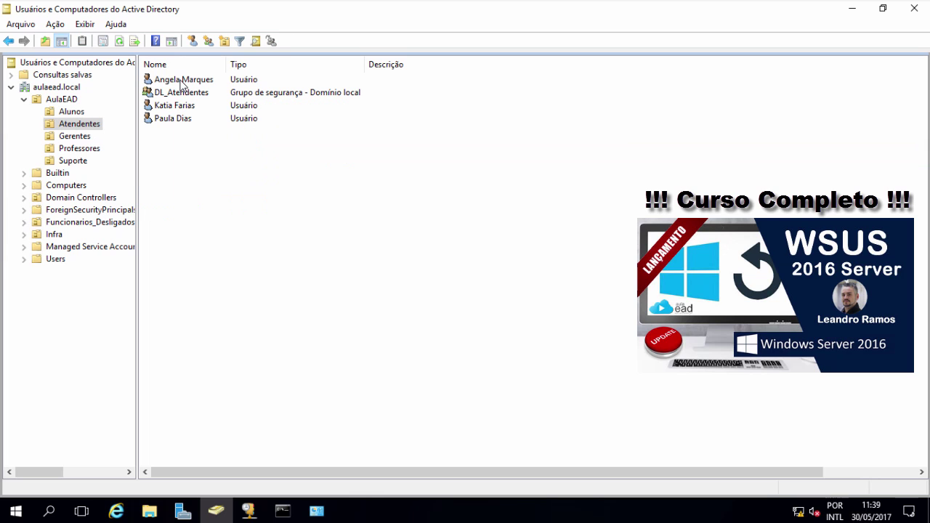
{"action": "left_click", "coordinate": [182, 80]}
{"action": "left_click", "coordinate": [181, 107], "text": "ctrl"}
{"action": "left_click", "coordinate": [182, 119], "text": "ctrl"}
{"action": "right_click", "coordinate": [178, 119]}
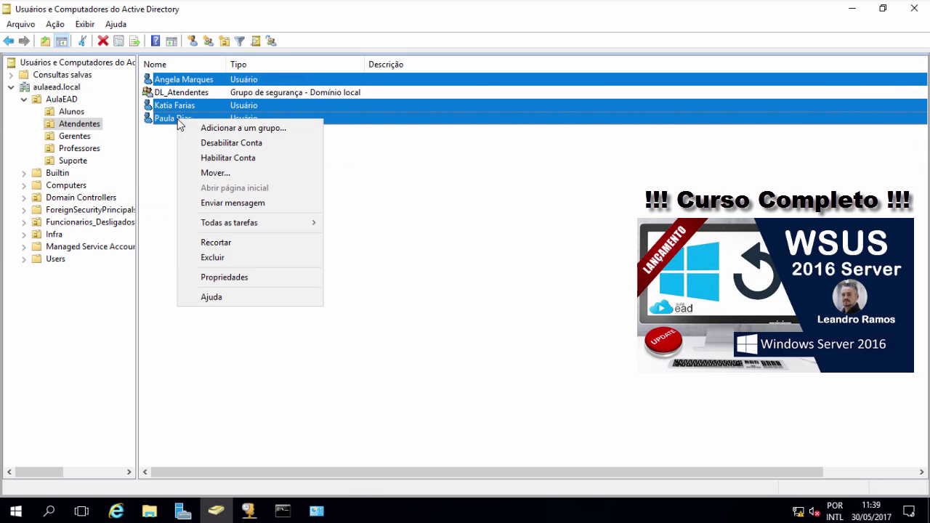
{"action": "left_click", "coordinate": [218, 276]}
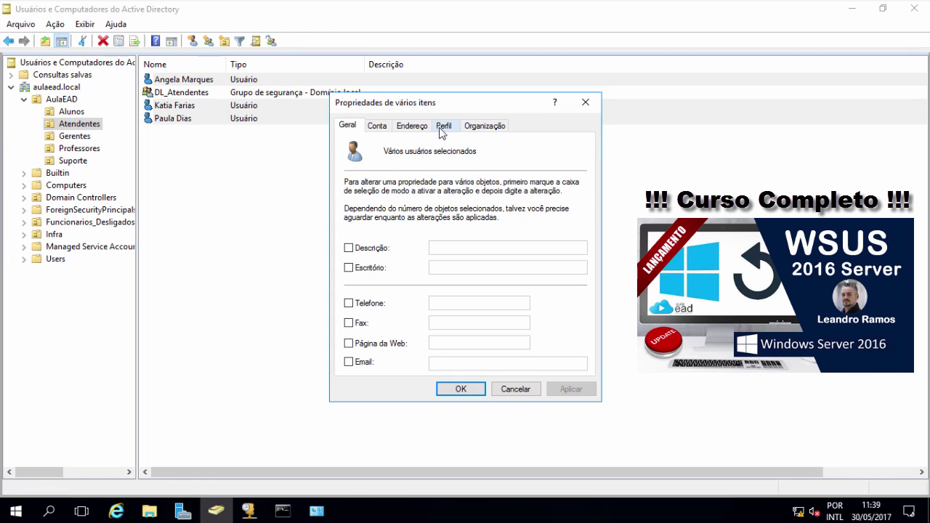
Step: Give them a Z: home folder using the pasted path \\SRVRAMOSDC1\HOME$\%username%, and save
{"action": "left_click", "coordinate": [443, 129]}
{"action": "left_click", "coordinate": [353, 244]}
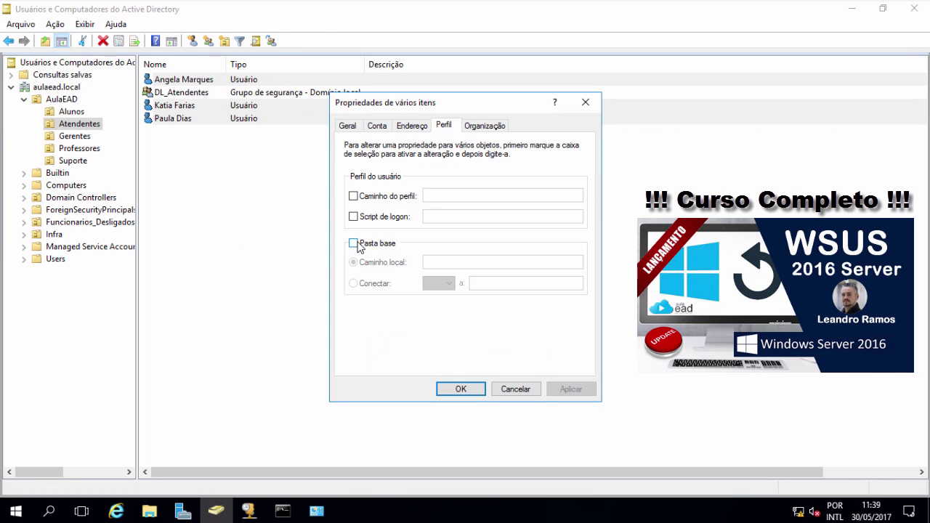
{"action": "left_click", "coordinate": [353, 284]}
{"action": "left_click", "coordinate": [481, 282]}
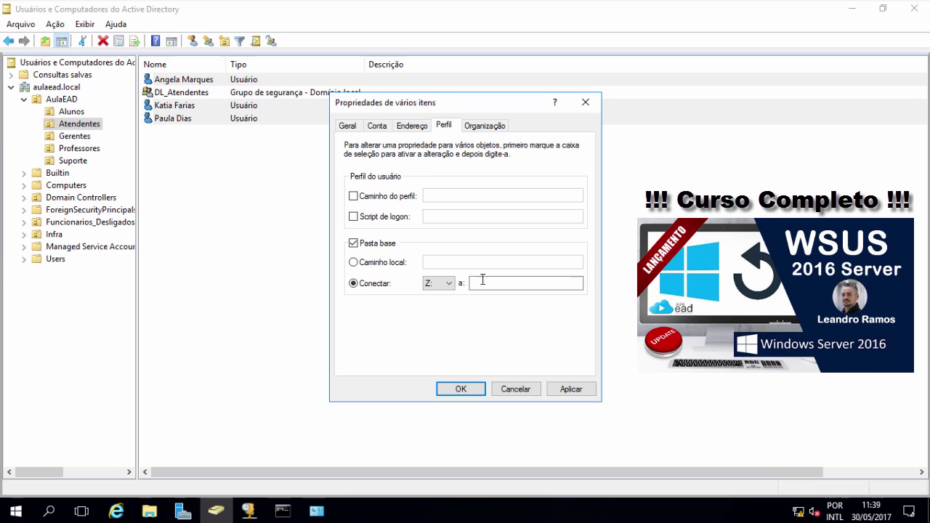
{"action": "key", "text": "ctrl+v"}
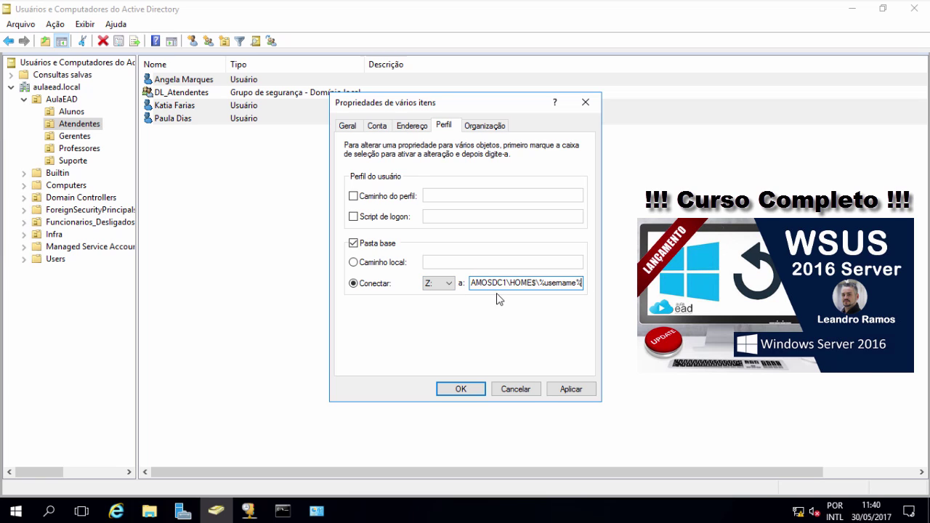
{"action": "left_click", "coordinate": [472, 389]}
Step: In the Gerentes user's profile, connect Z: to the pasted HOME$ per-user path
{"action": "left_click", "coordinate": [84, 136]}
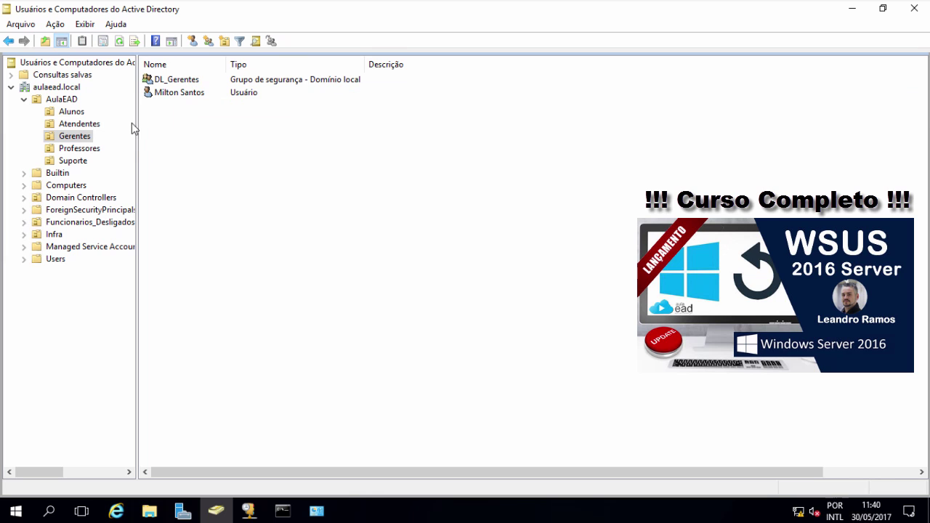
{"action": "left_click", "coordinate": [187, 93]}
{"action": "right_click", "coordinate": [185, 91]}
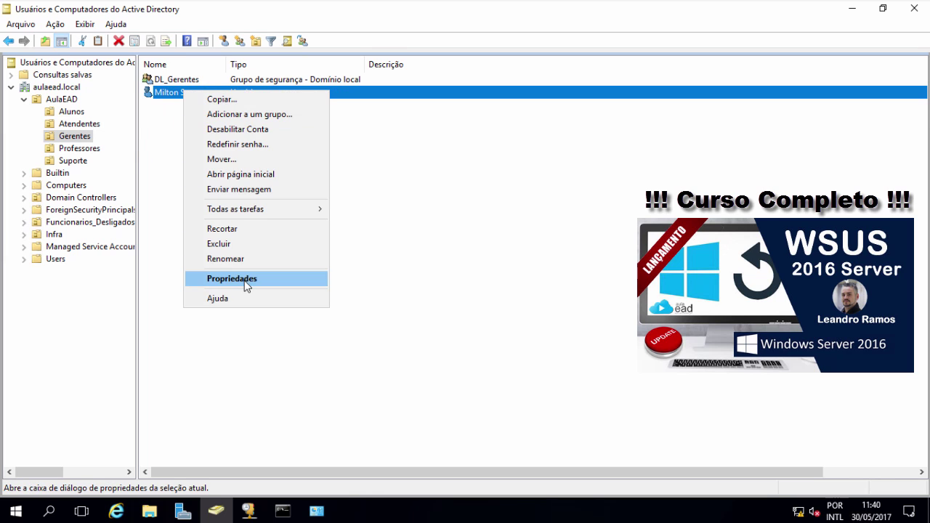
{"action": "left_click", "coordinate": [245, 285]}
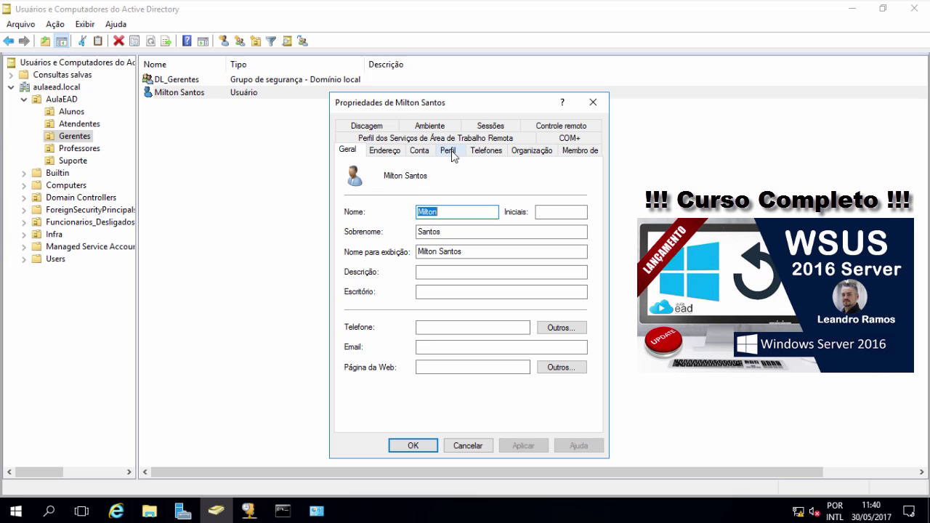
{"action": "left_click", "coordinate": [450, 151]}
{"action": "left_click", "coordinate": [358, 269]}
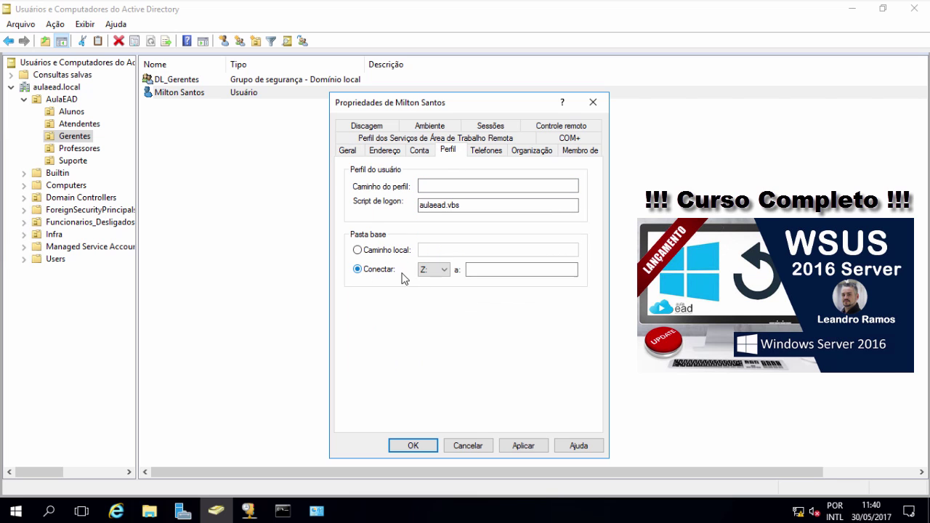
{"action": "left_click", "coordinate": [487, 270]}
{"action": "type", "text": "\\\\WSDCT-H0RUE\\Usuarios\\%username%"}
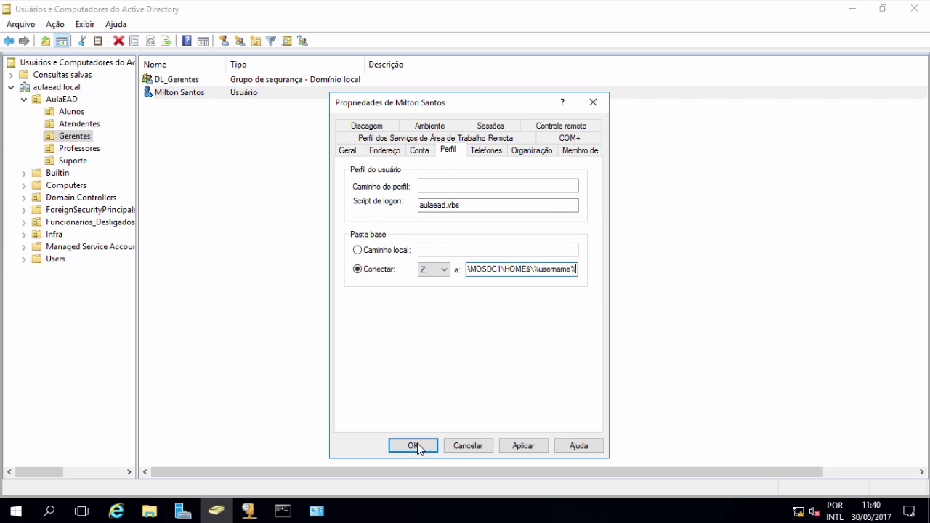
{"action": "left_click", "coordinate": [413, 445]}
Step: Give all seven Professores users Pasta base connected as Z: with the same HOME$ path
{"action": "left_click", "coordinate": [93, 149]}
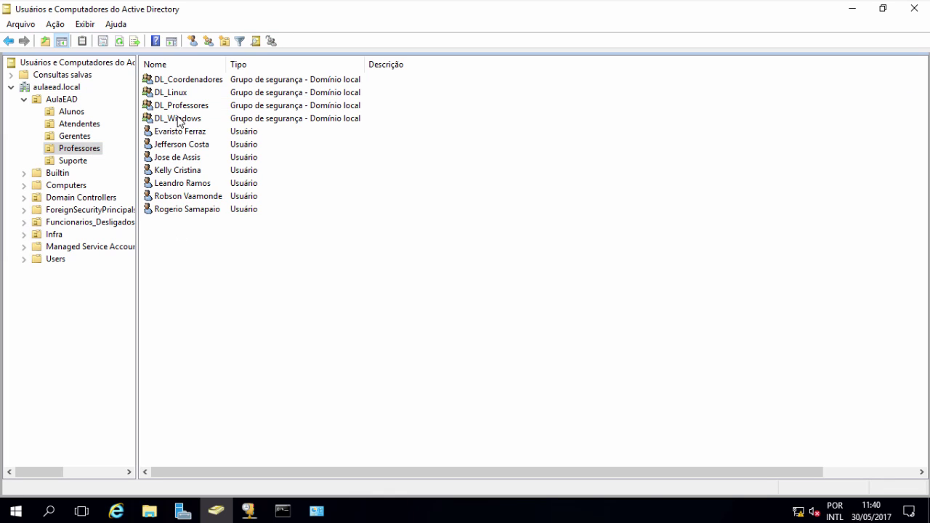
{"action": "left_click", "coordinate": [166, 132]}
{"action": "left_click", "coordinate": [182, 209], "text": "shift"}
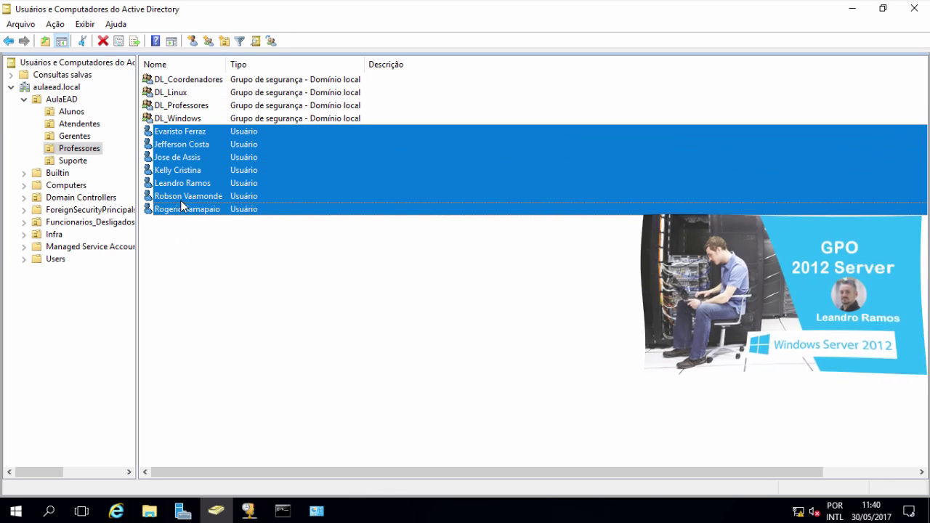
{"action": "right_click", "coordinate": [182, 184]}
{"action": "left_click", "coordinate": [227, 341]}
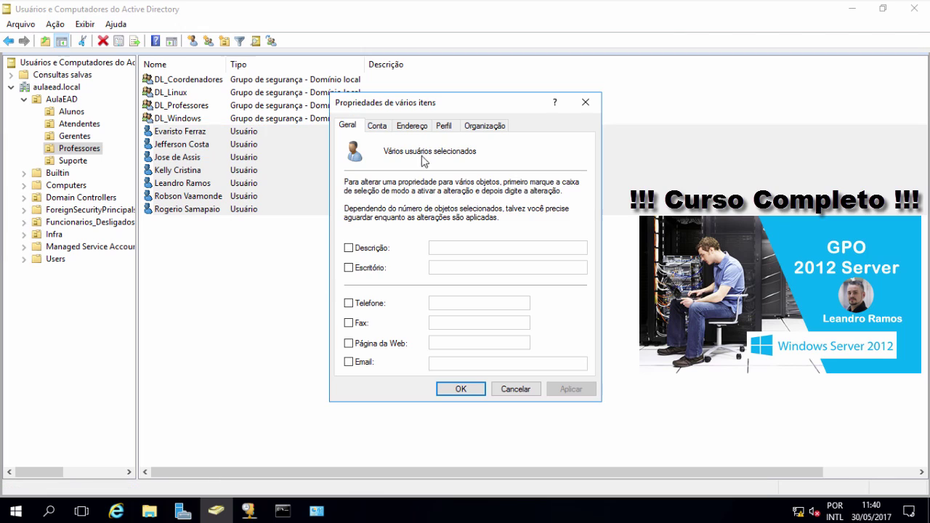
{"action": "left_click", "coordinate": [444, 125]}
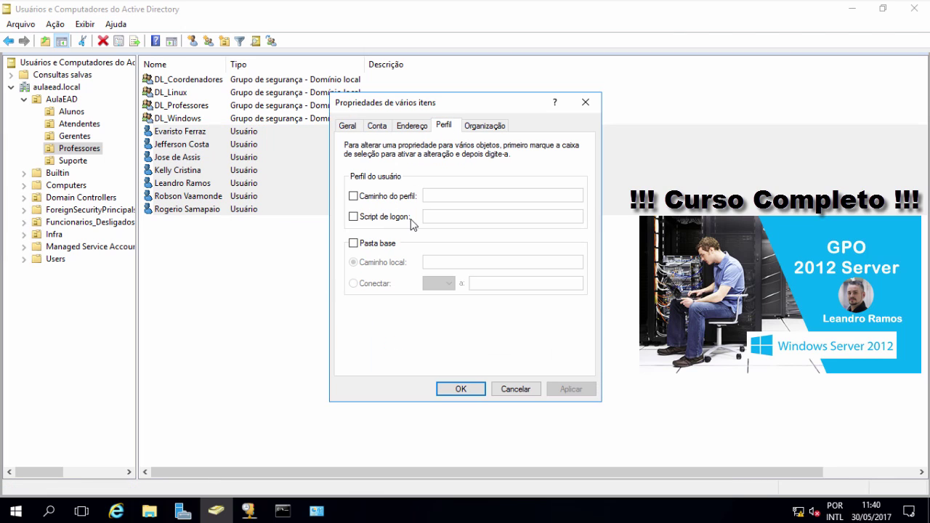
{"action": "left_click", "coordinate": [353, 244]}
{"action": "left_click", "coordinate": [354, 284]}
{"action": "left_click", "coordinate": [495, 284]}
{"action": "key", "text": "ctrl+v"}
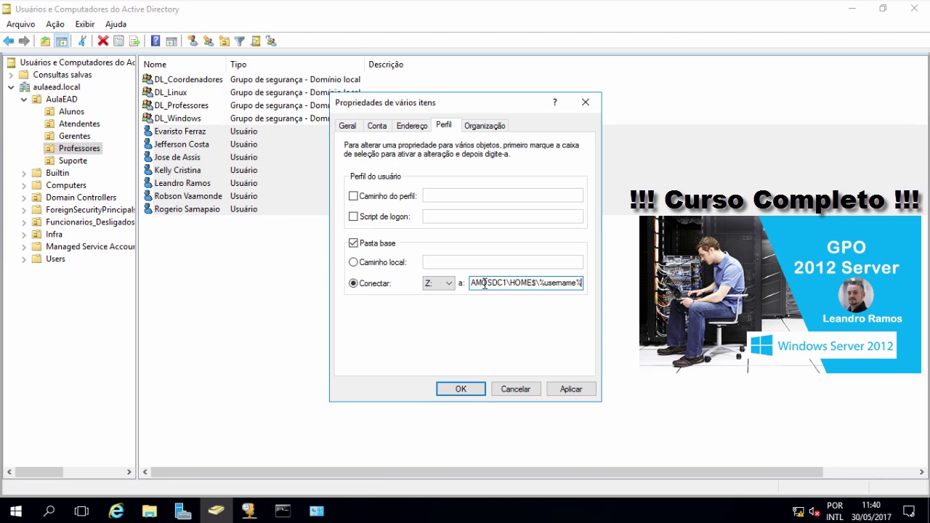
{"action": "left_click", "coordinate": [461, 389]}
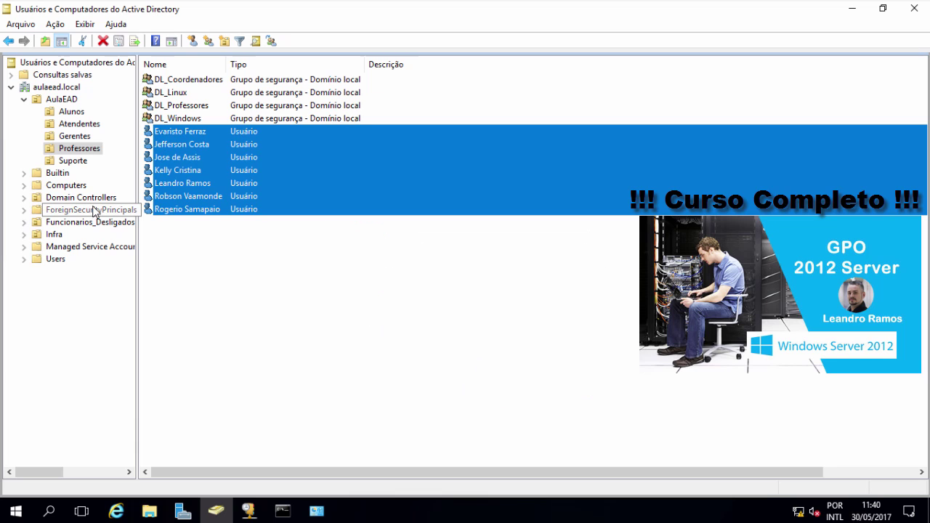
Step: Set both Suporte users' Pasta base to Z: at the pasted \\SRVRAMOSDC1\HOME$\%username% path
{"action": "left_click", "coordinate": [76, 161]}
{"action": "left_click", "coordinate": [187, 93]}
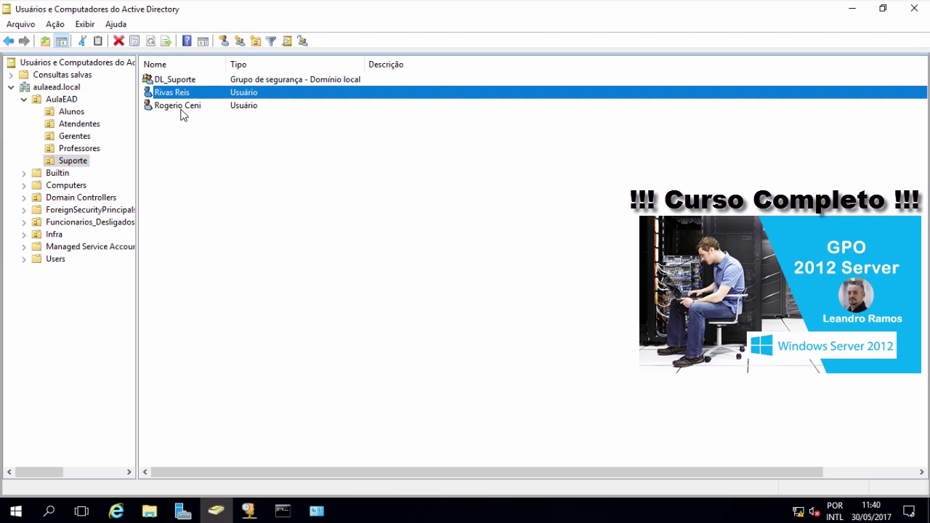
{"action": "left_click", "coordinate": [182, 107], "text": "ctrl"}
{"action": "right_click", "coordinate": [183, 108]}
{"action": "left_click", "coordinate": [256, 265]}
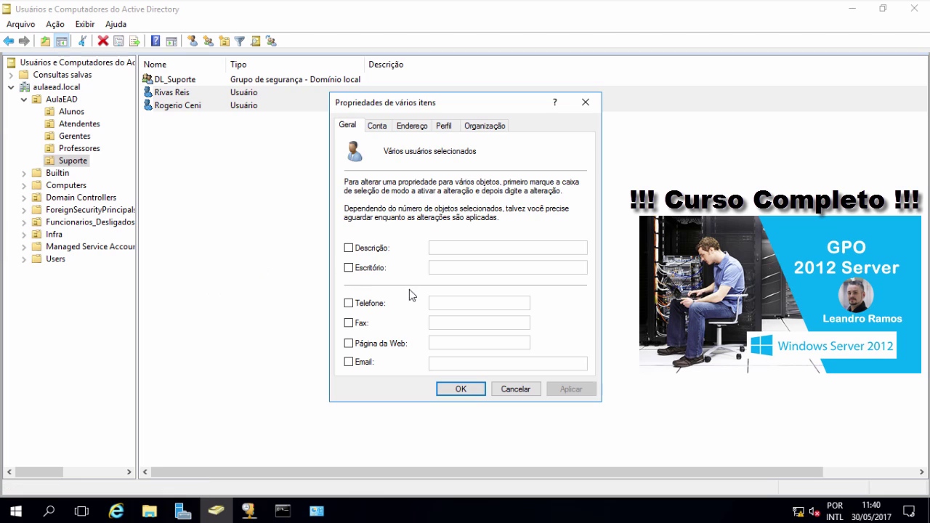
{"action": "left_click", "coordinate": [444, 128]}
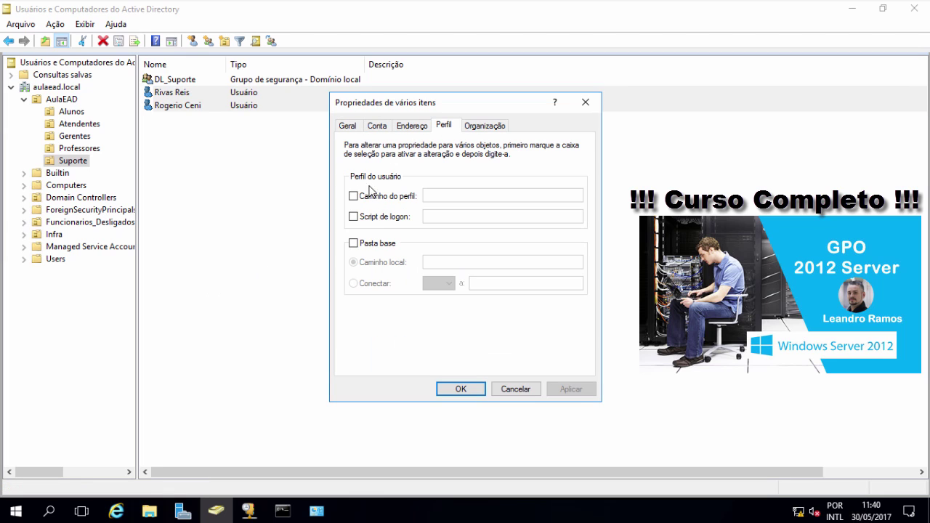
{"action": "left_click", "coordinate": [354, 243]}
{"action": "left_click", "coordinate": [353, 283]}
{"action": "left_click", "coordinate": [502, 284]}
{"action": "type", "text": "\\\\AMOSOC\\HOMES\\%username%"}
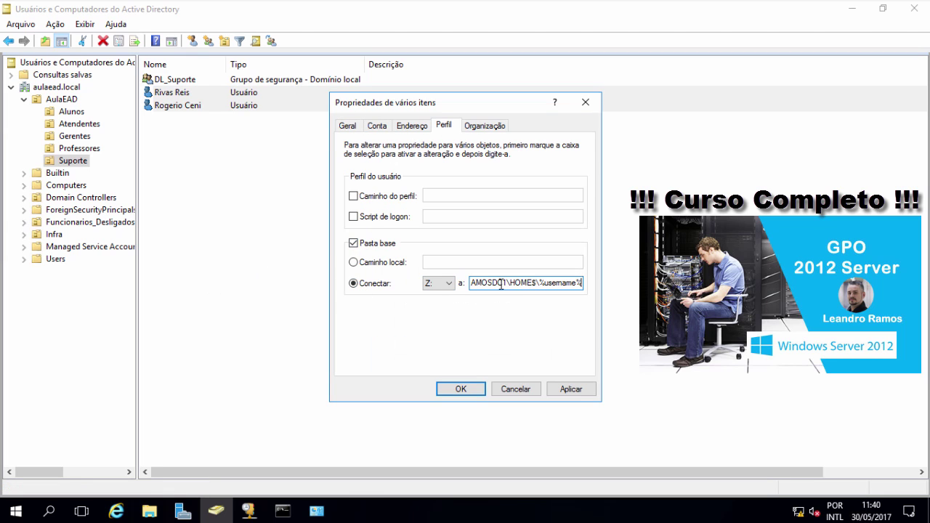
{"action": "left_click", "coordinate": [461, 389]}
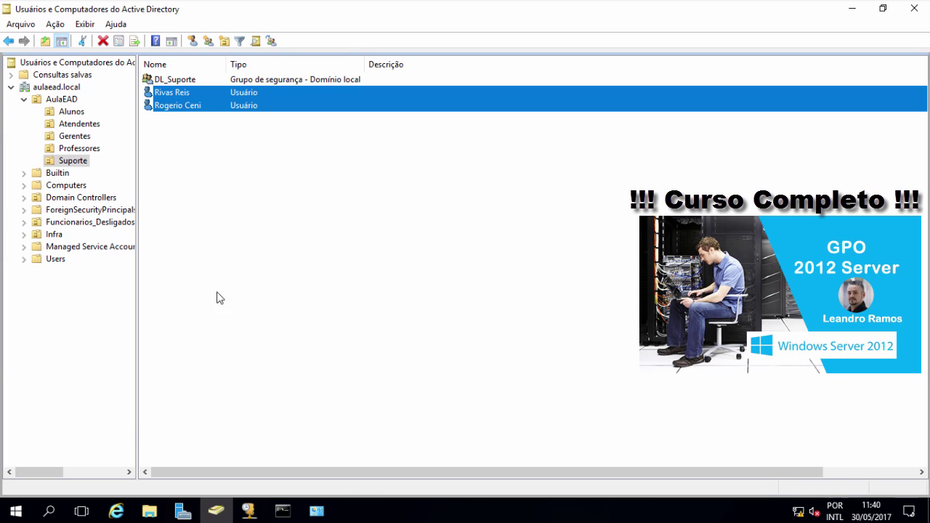
Step: Review the first HOME user folder's Security entries, confirming its owner has Full Control
{"action": "left_click", "coordinate": [156, 513]}
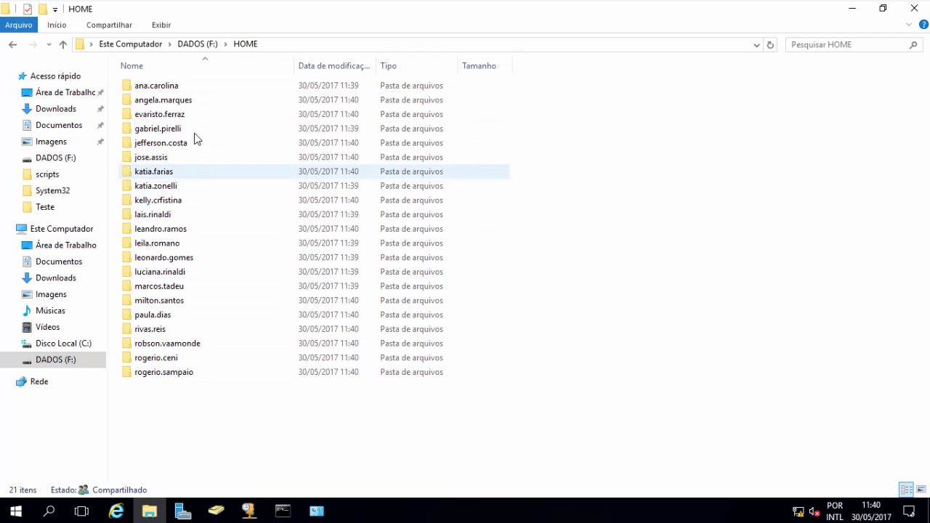
{"action": "right_click", "coordinate": [159, 91]}
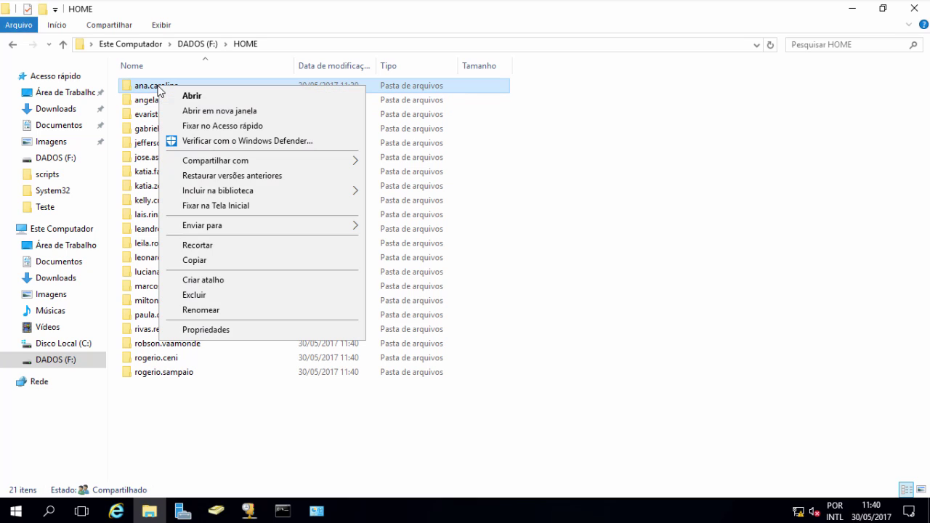
{"action": "left_click", "coordinate": [211, 330]}
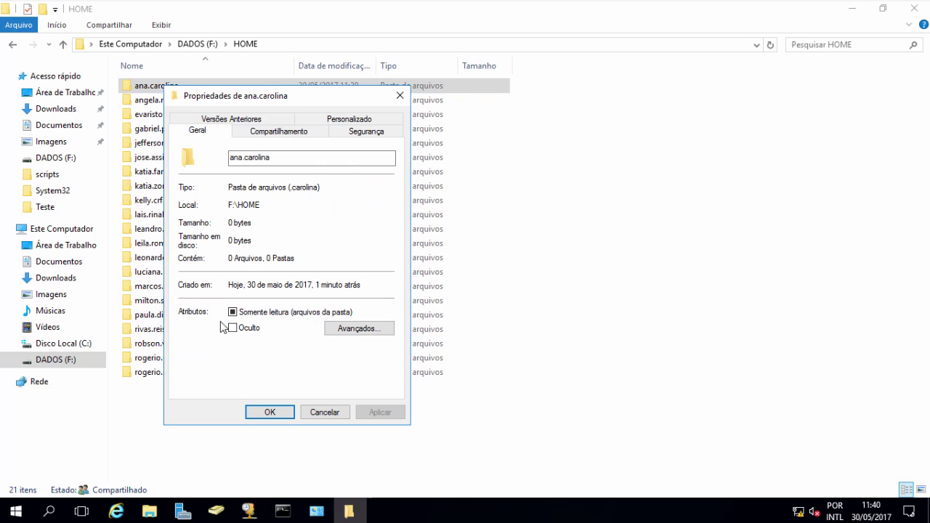
{"action": "left_click", "coordinate": [355, 135]}
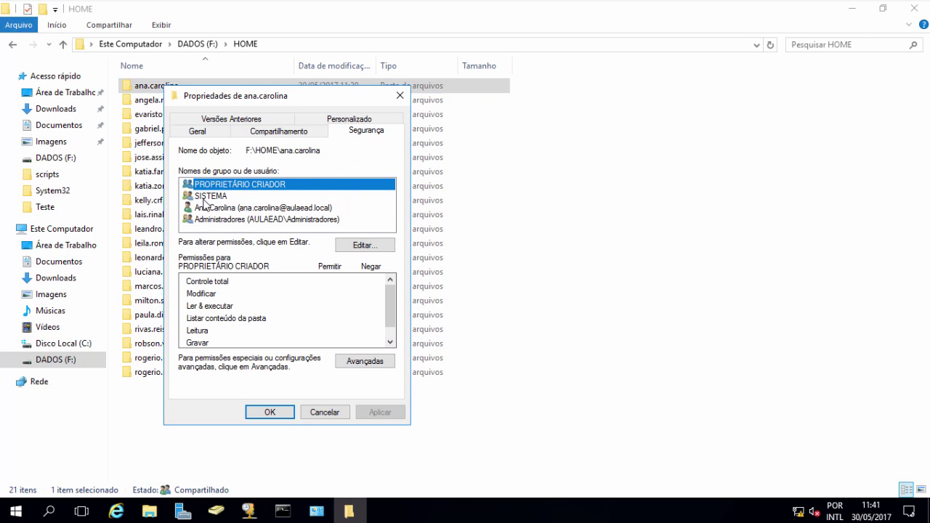
{"action": "left_click", "coordinate": [205, 221]}
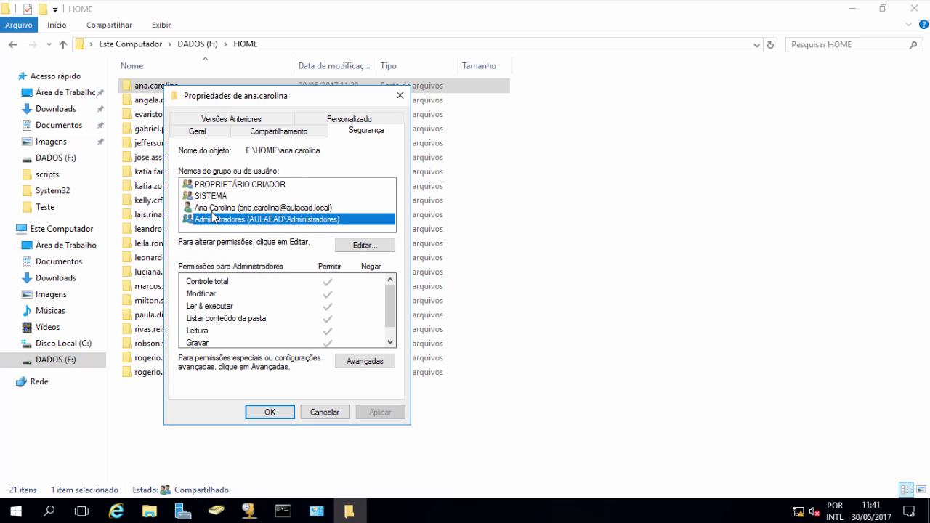
{"action": "left_click", "coordinate": [216, 209]}
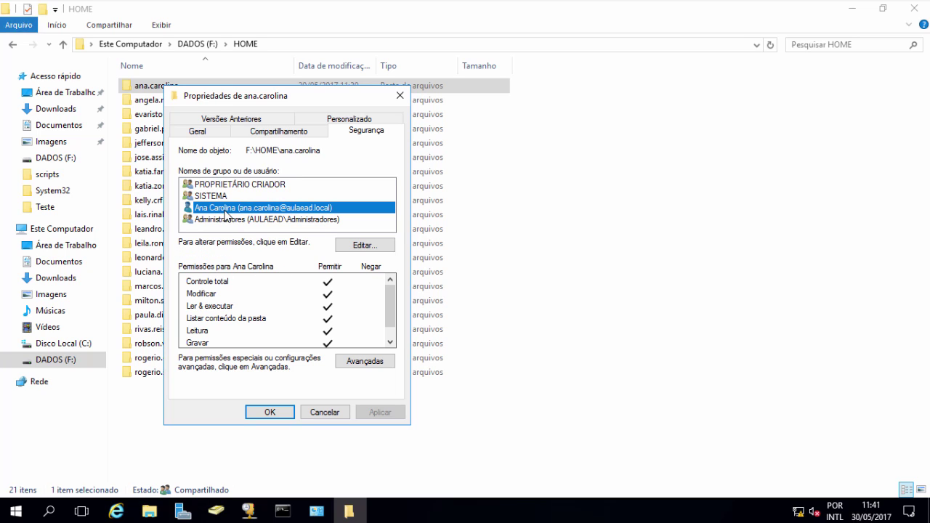
{"action": "left_click", "coordinate": [227, 197]}
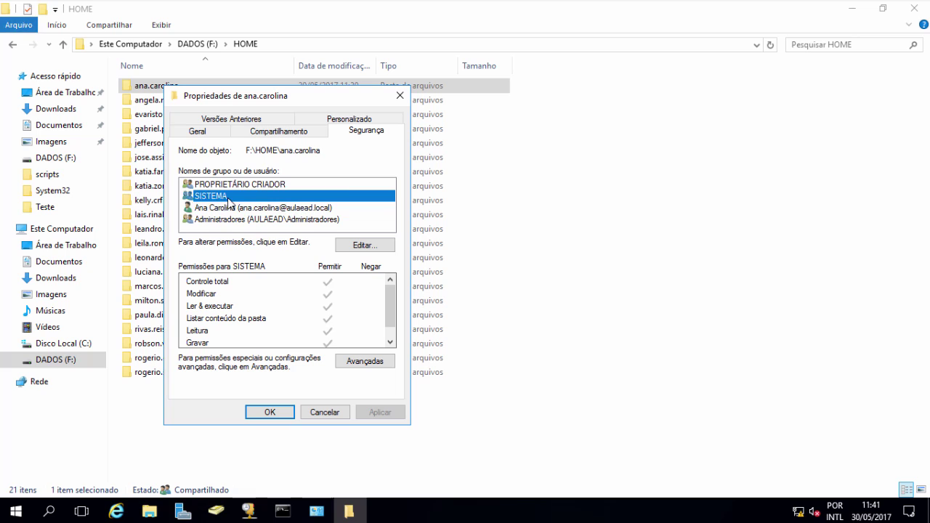
{"action": "left_click", "coordinate": [237, 186]}
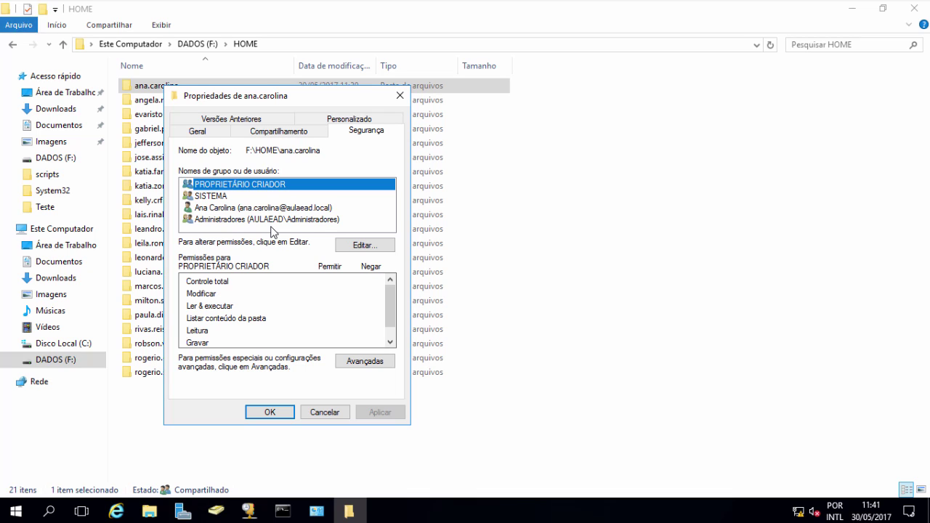
{"action": "left_click", "coordinate": [273, 412]}
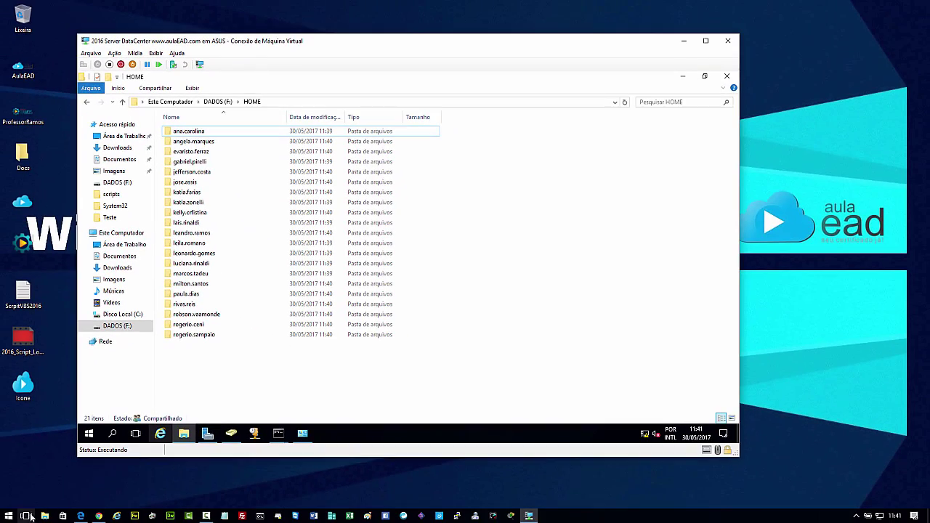
Step: Sign in on the Windows 10 client as Outro usuário with the student account, then acknowledge the notice
{"action": "left_click", "coordinate": [26, 516]}
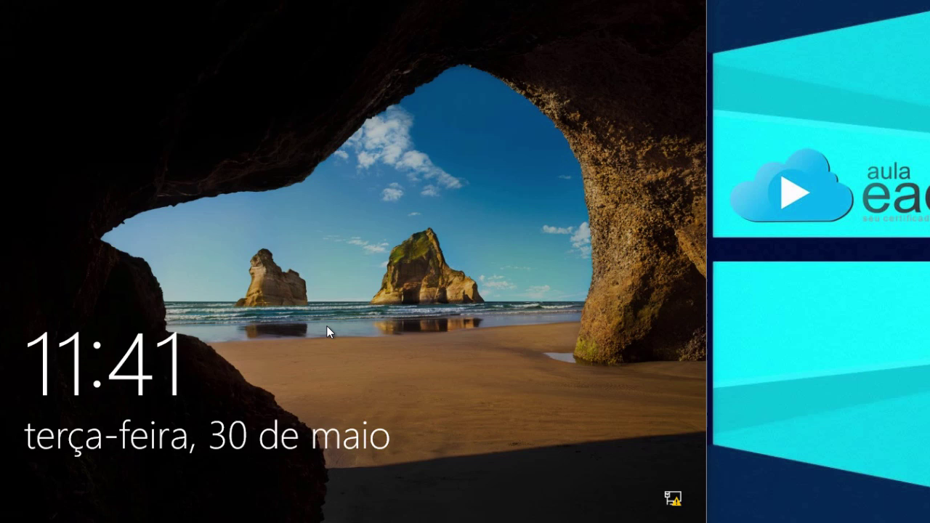
{"action": "left_click", "coordinate": [364, 319]}
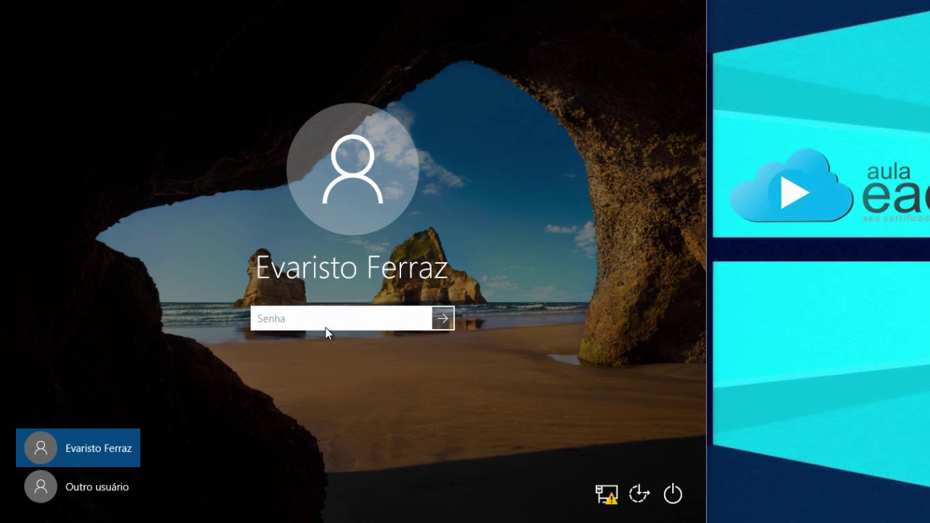
{"action": "left_click", "coordinate": [102, 487]}
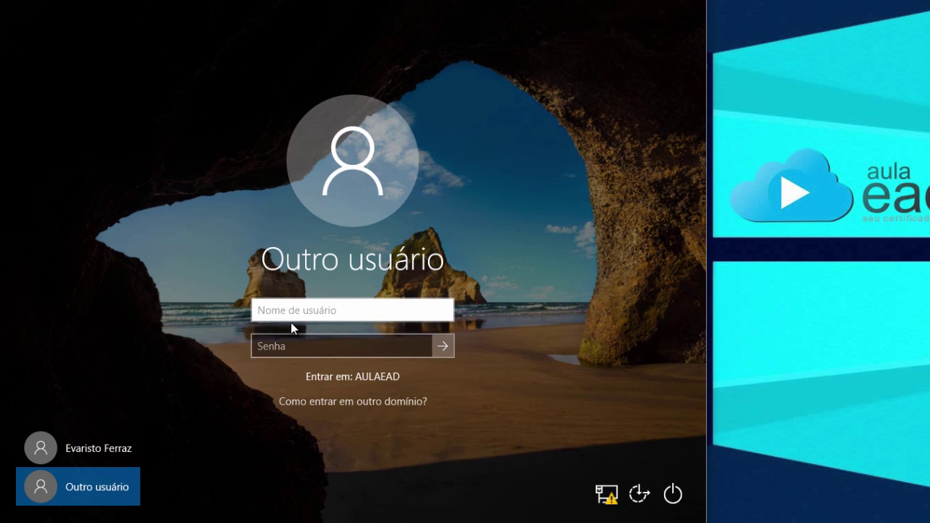
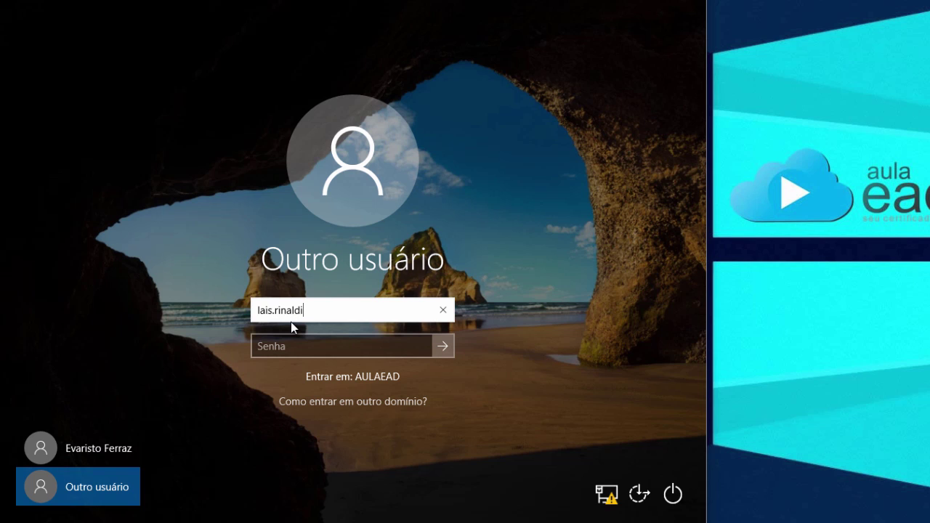
{"action": "key", "text": "Return"}
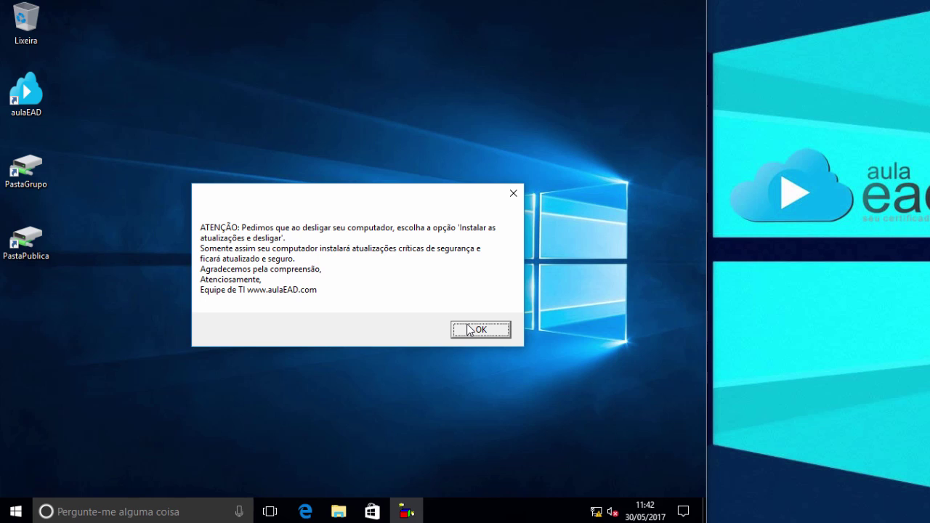
{"action": "left_click", "coordinate": [476, 330]}
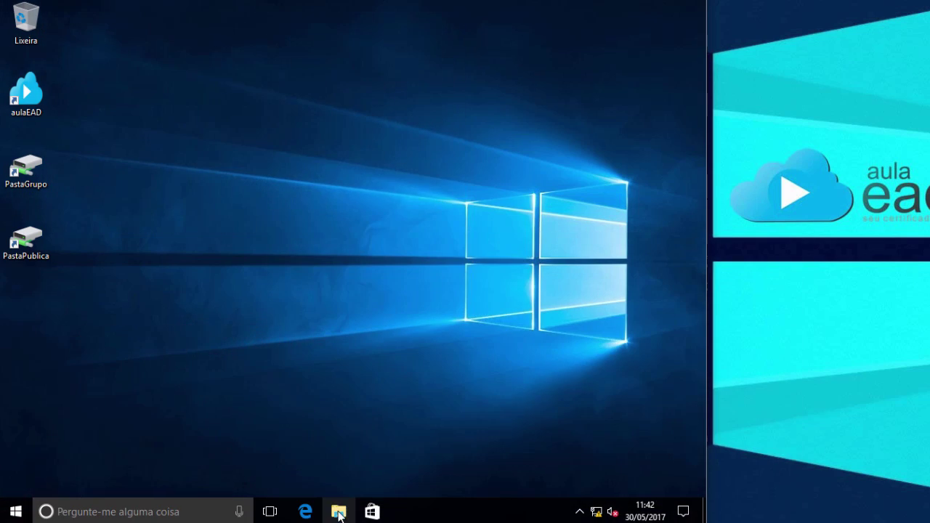
Step: Open the user's Z: home drive from Este Computador
{"action": "left_click", "coordinate": [339, 514]}
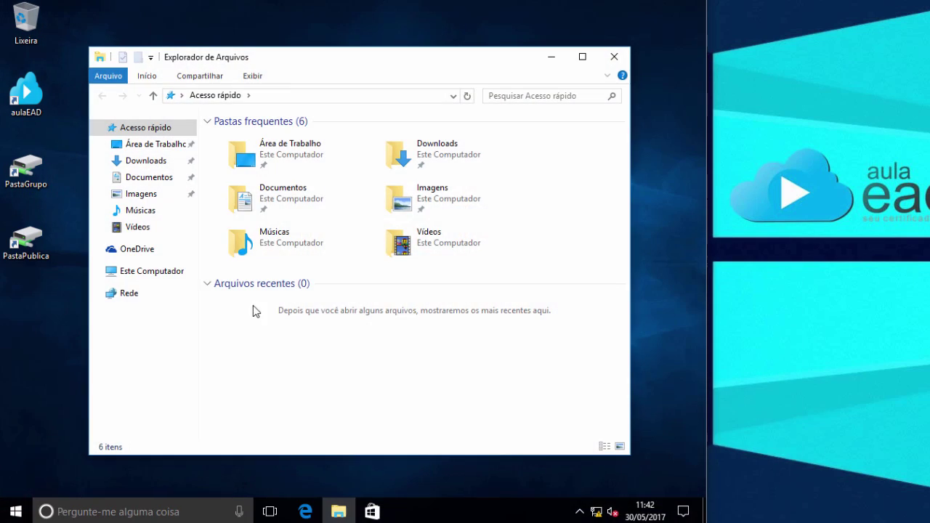
{"action": "left_click", "coordinate": [157, 277]}
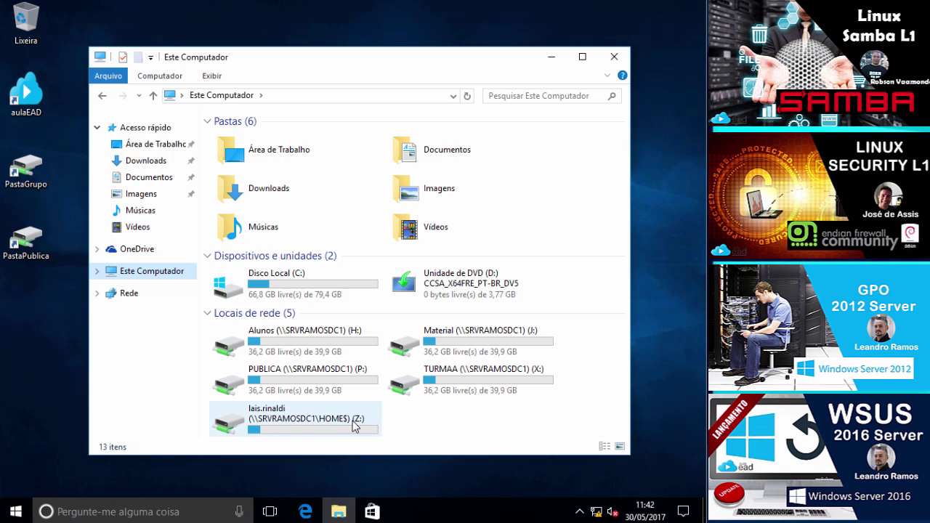
{"action": "mouse_move", "coordinate": [296, 421]}
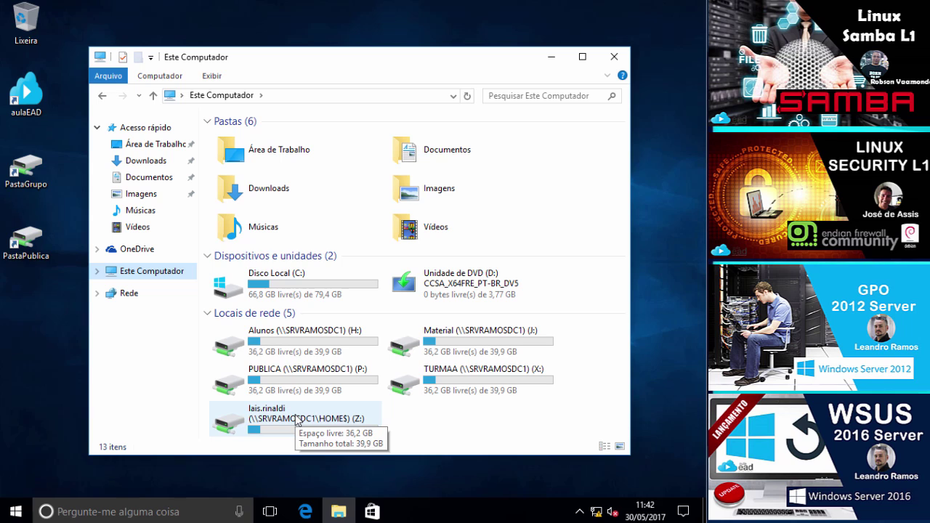
{"action": "double_click", "coordinate": [296, 420]}
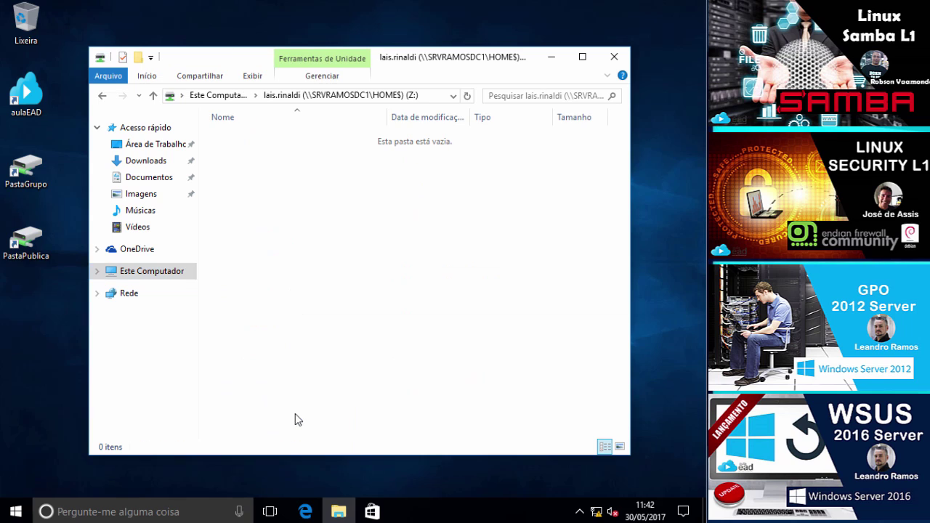
Step: Create a new text document named testeLais on Z: and open it
{"action": "right_click", "coordinate": [292, 196]}
{"action": "mouse_move", "coordinate": [376, 327]}
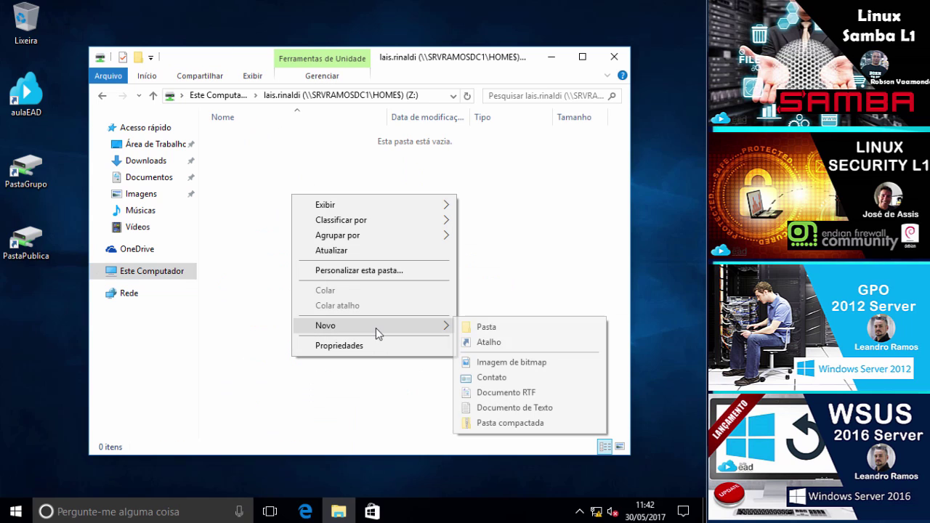
{"action": "left_click", "coordinate": [485, 410]}
{"action": "type", "text": "teste"}
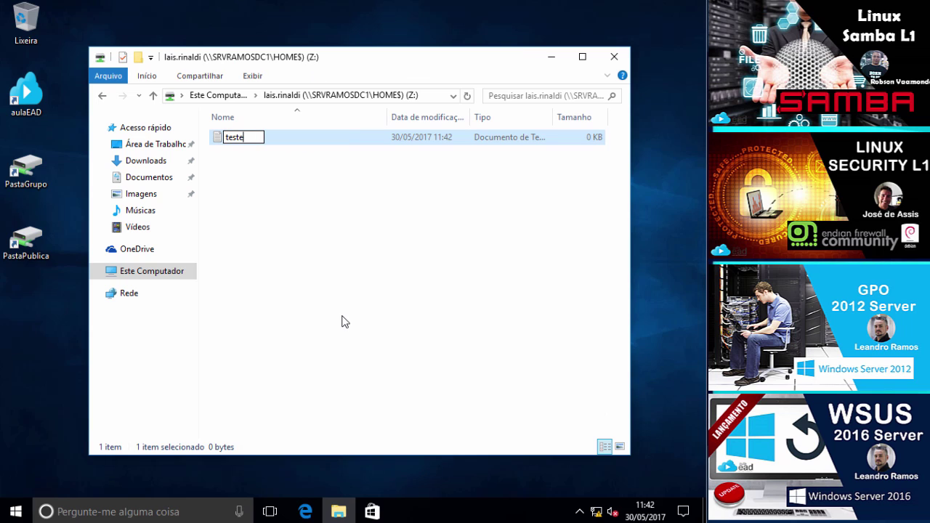
{"action": "type", "text": "Lais"}
{"action": "key", "text": "Return"}
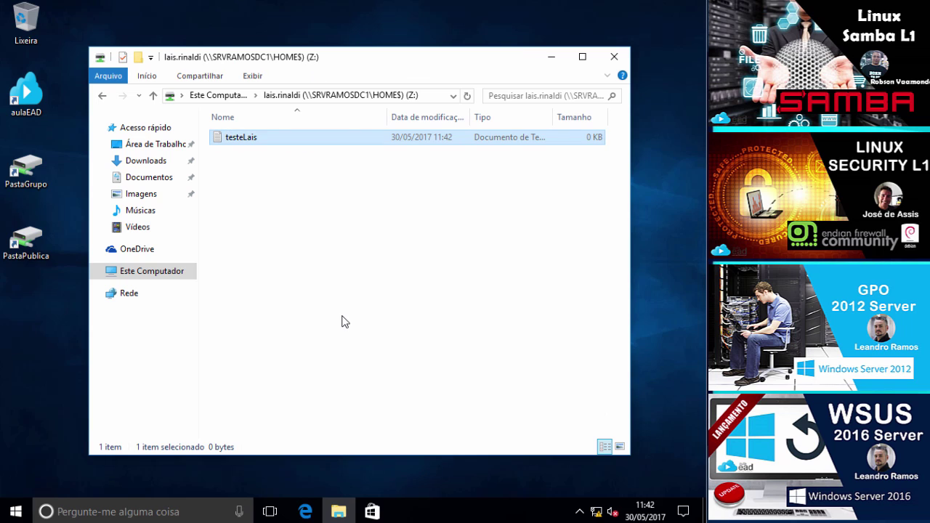
{"action": "key", "text": "Return"}
Step: Write 'aulaEAd.com' and 'Cursos ONLINE' in the note, save it and close the editor
{"action": "type", "text": "aulaEAd.com"}
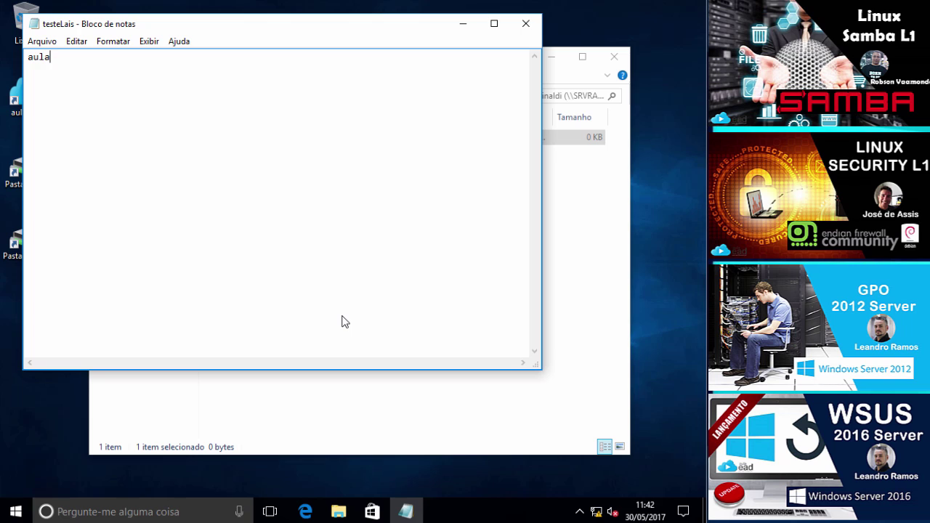
{"action": "key", "text": "Return"}
{"action": "type", "text": "Cursos ONLINE"}
{"action": "left_click", "coordinate": [41, 42]}
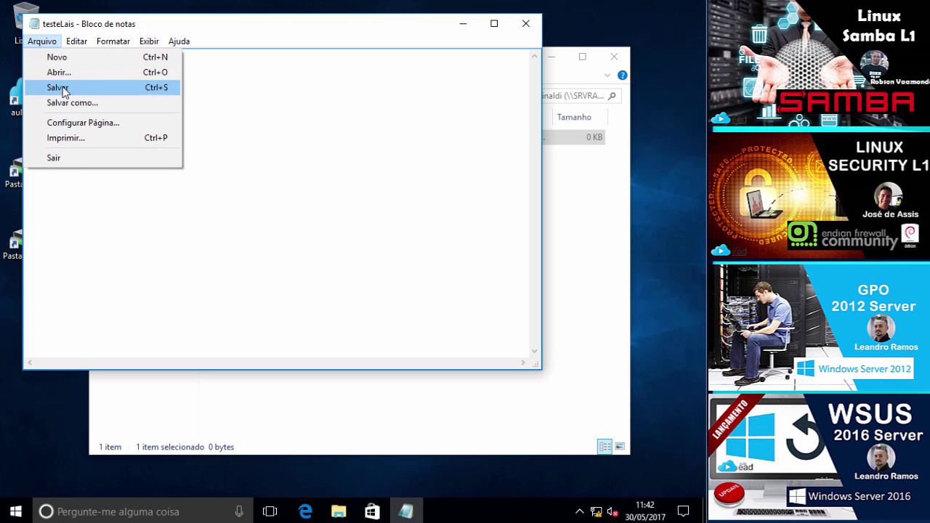
{"action": "left_click", "coordinate": [60, 88]}
{"action": "left_click", "coordinate": [526, 23]}
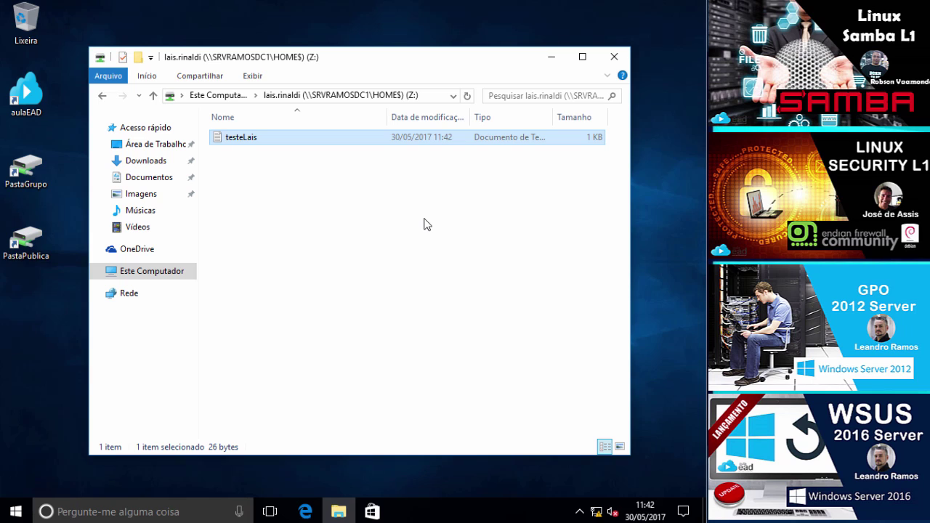
Step: Close Explorer and search \\srvramosdc1 from Start to list the server's shares
{"action": "left_click", "coordinate": [616, 61]}
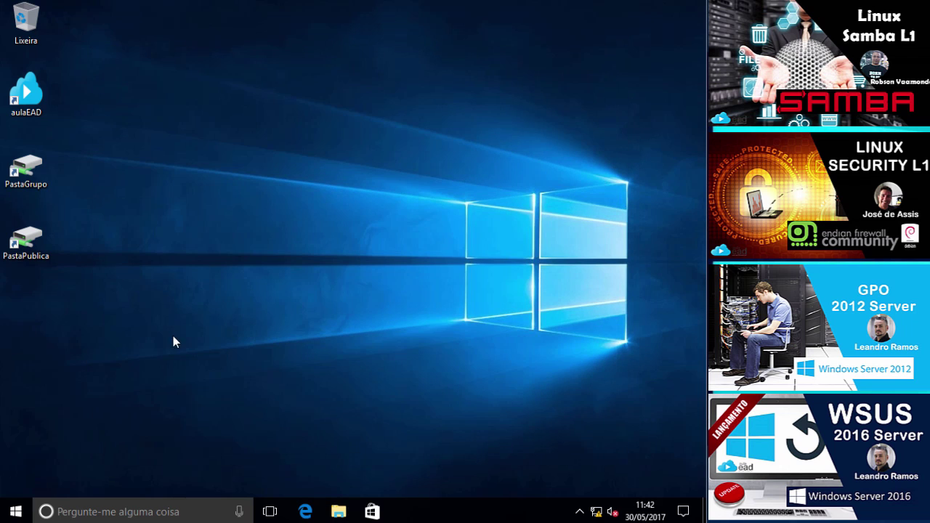
{"action": "left_click", "coordinate": [16, 512]}
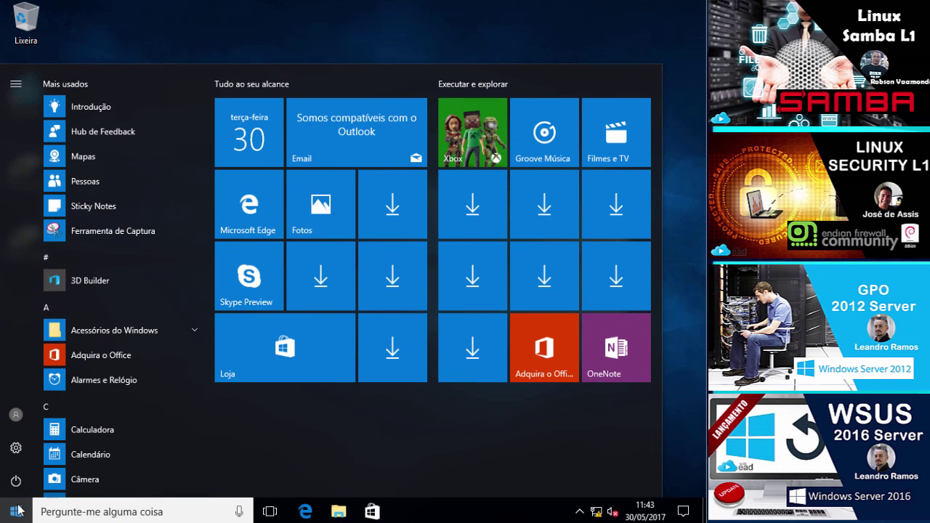
{"action": "left_click", "coordinate": [16, 512]}
{"action": "left_click", "coordinate": [16, 512]}
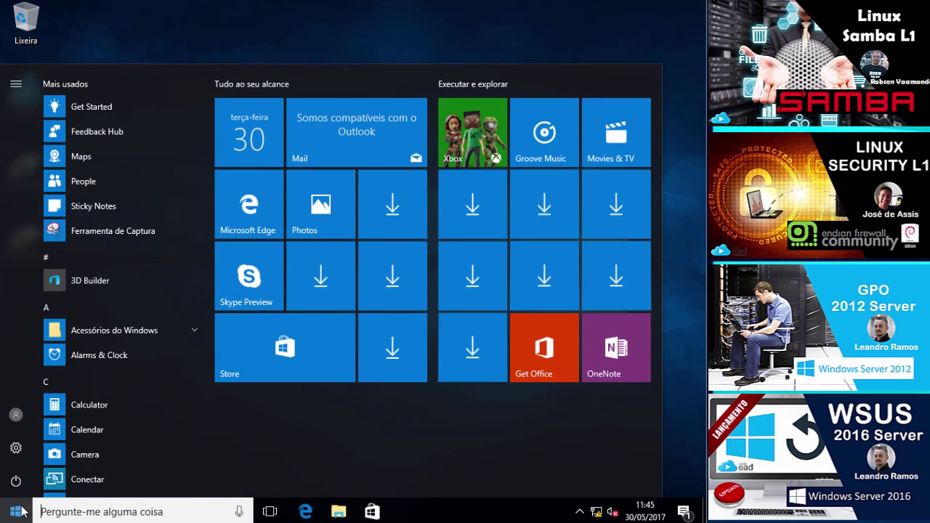
{"action": "type", "text": "\\\\srvr"}
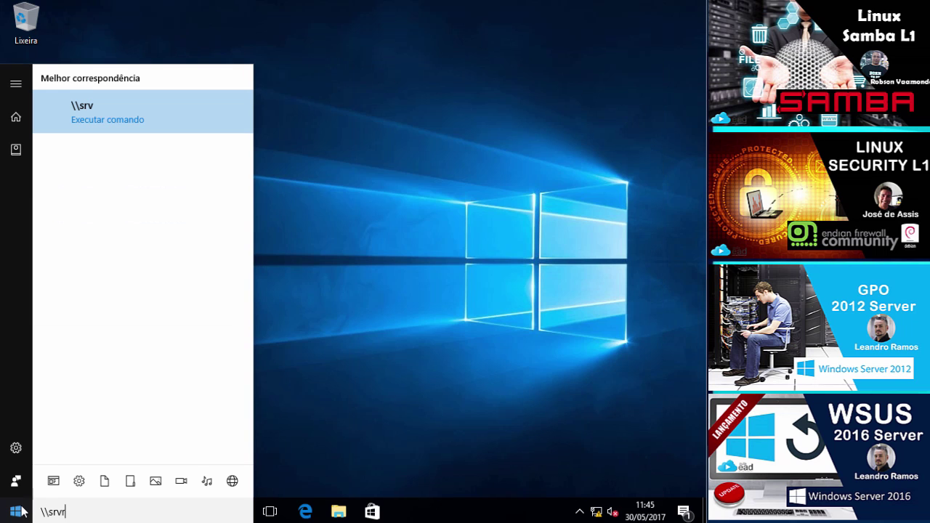
{"action": "type", "text": "amosdc1"}
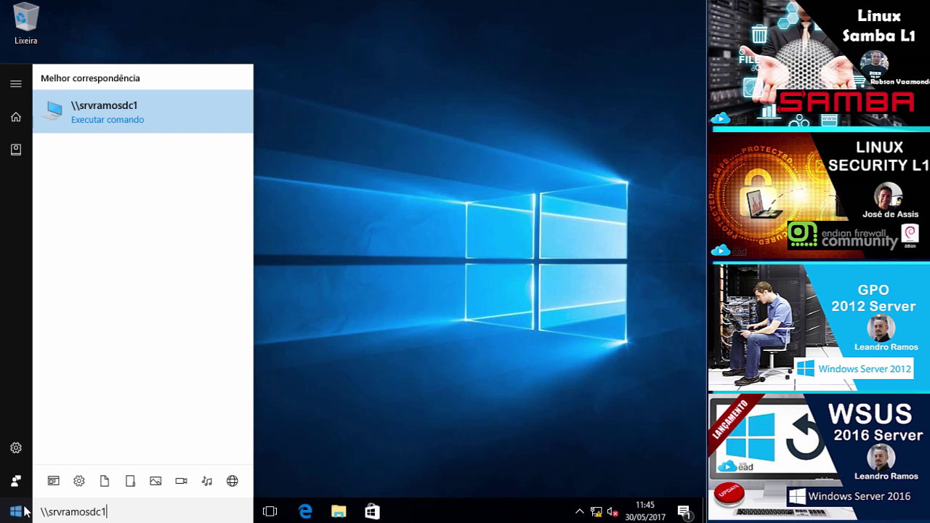
{"action": "key", "text": "Return"}
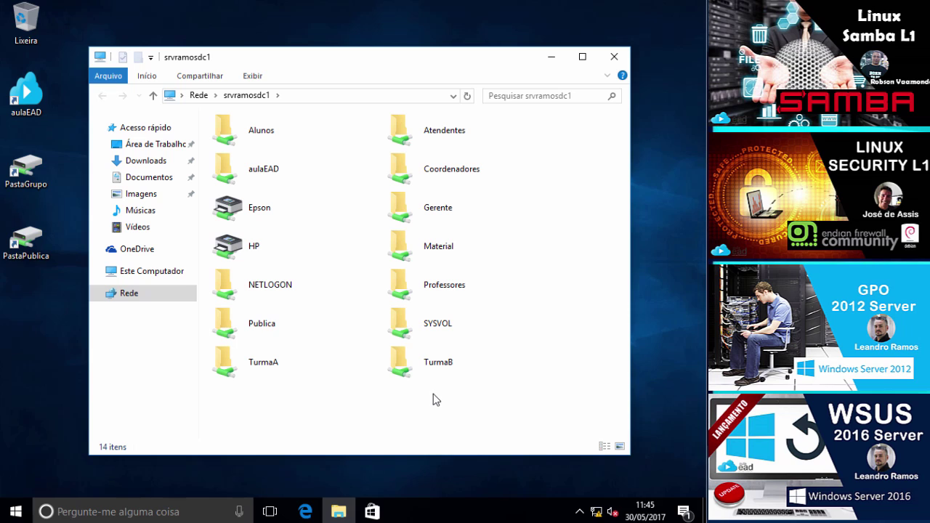
Step: Go to \\srvramosdc1\home in the address bar and open the logged-in user's own folder
{"action": "left_click", "coordinate": [309, 97]}
{"action": "left_click", "coordinate": [301, 97]}
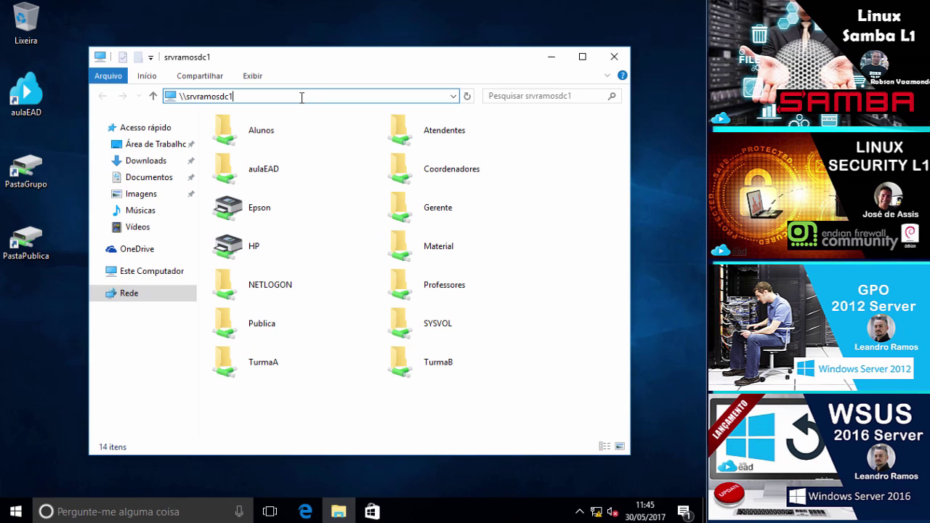
{"action": "type", "text": "\\home$"}
{"action": "key", "text": "Return"}
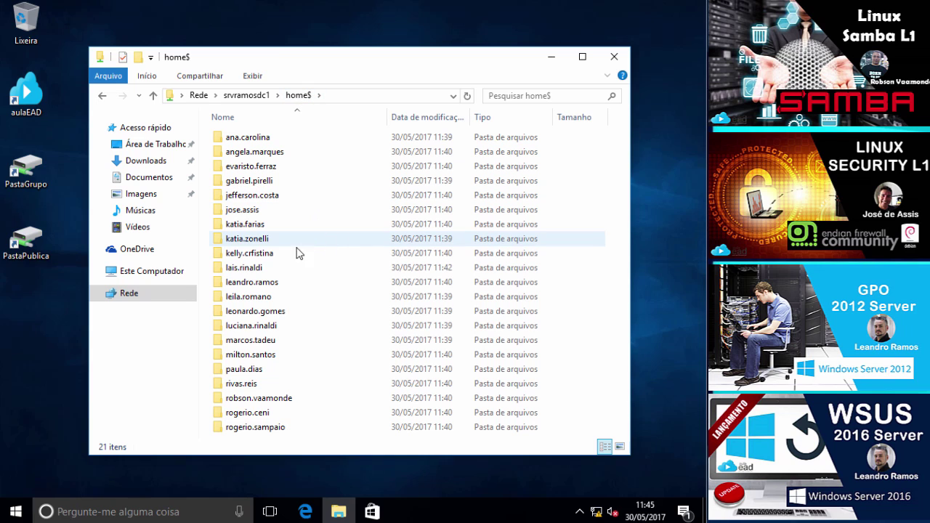
{"action": "double_click", "coordinate": [274, 273]}
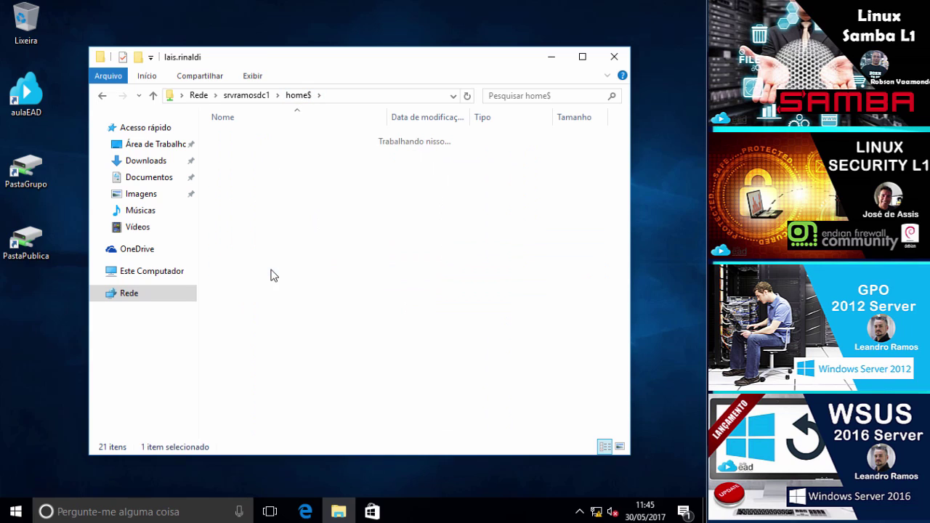
Step: Try two other users' folders, get access denied on both, and reopen your own folder
{"action": "left_click", "coordinate": [103, 96]}
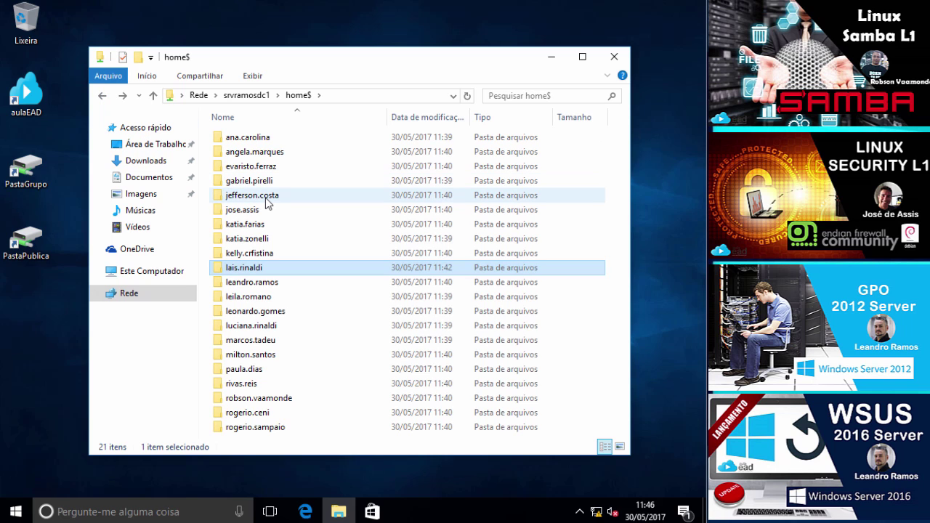
{"action": "double_click", "coordinate": [266, 198]}
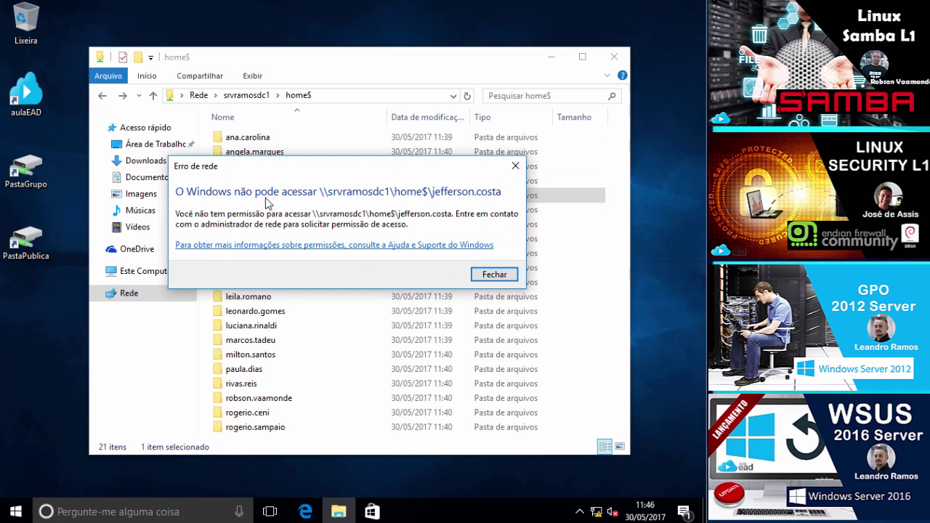
{"action": "key", "text": "Return"}
{"action": "key", "text": "r"}
{"action": "double_click", "coordinate": [266, 181]}
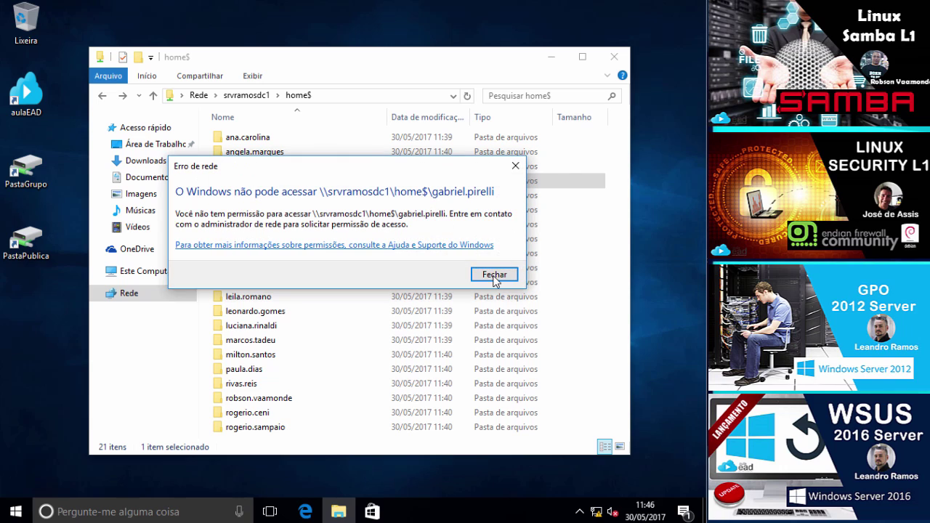
{"action": "left_click", "coordinate": [492, 272]}
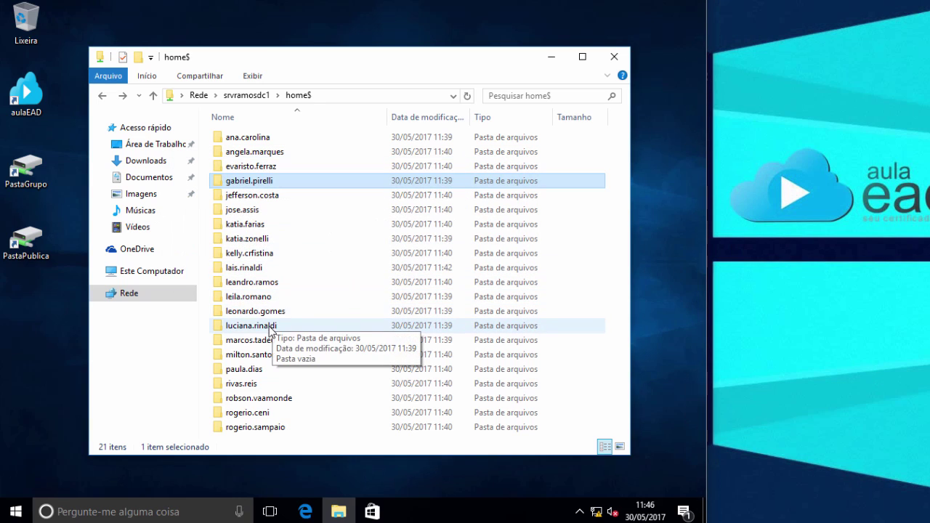
{"action": "double_click", "coordinate": [254, 269]}
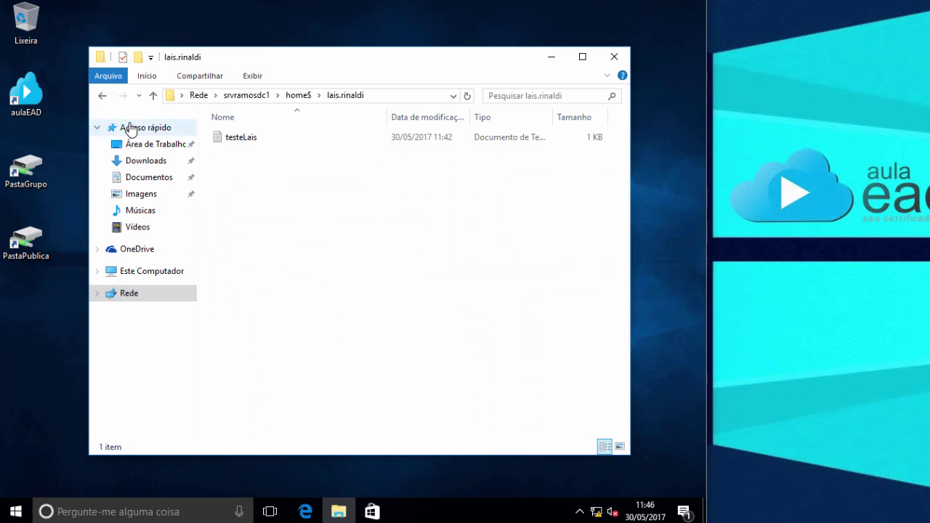
{"action": "left_click", "coordinate": [102, 95]}
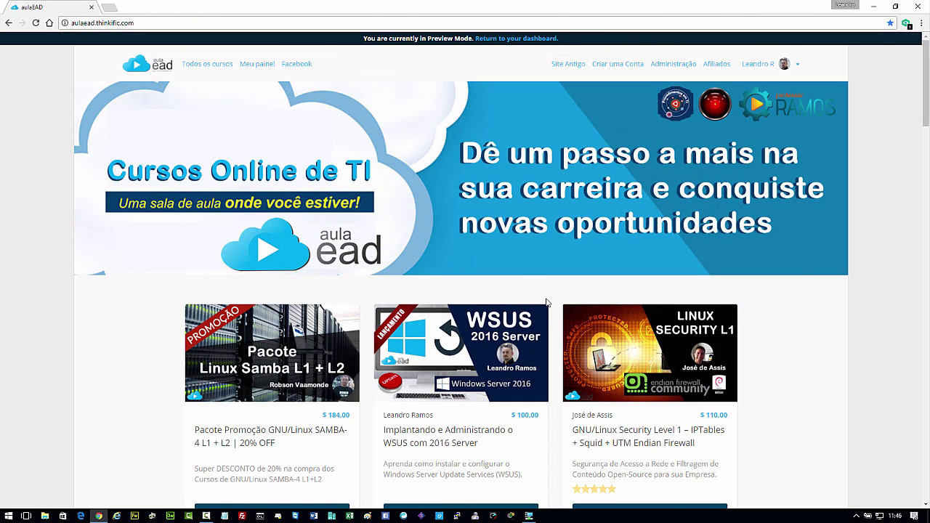
{"action": "scroll", "coordinate": [532, 289], "scroll_direction": "down", "scroll_amount": 1}
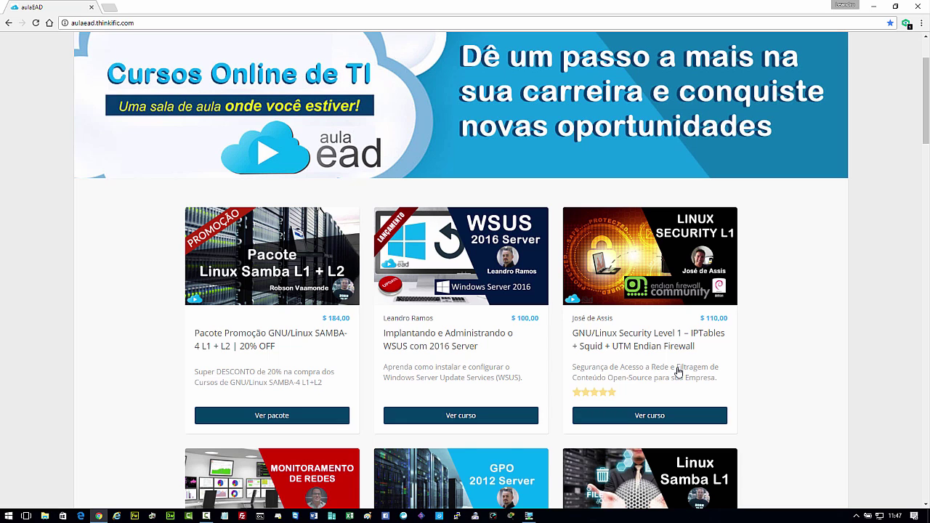
{"action": "scroll", "coordinate": [673, 374], "scroll_direction": "down", "scroll_amount": 3}
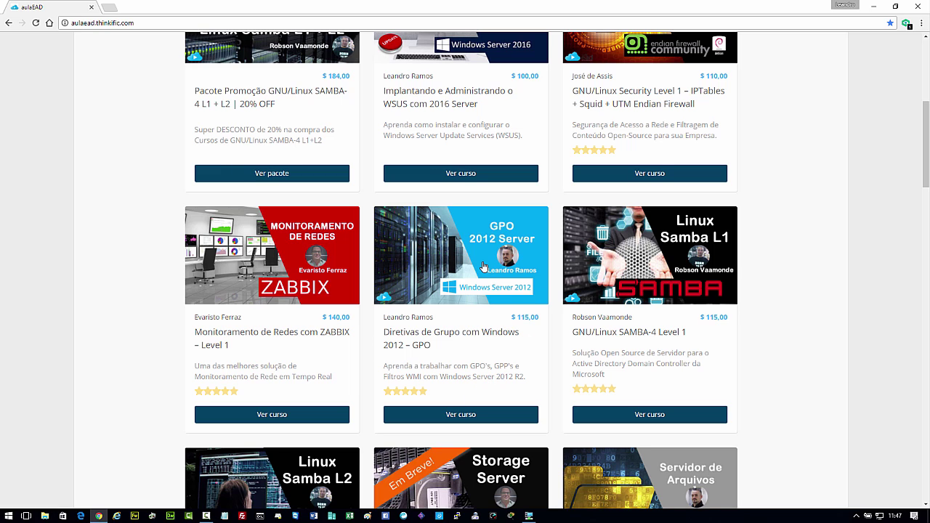
{"action": "scroll", "coordinate": [483, 266], "scroll_direction": "down", "scroll_amount": 3}
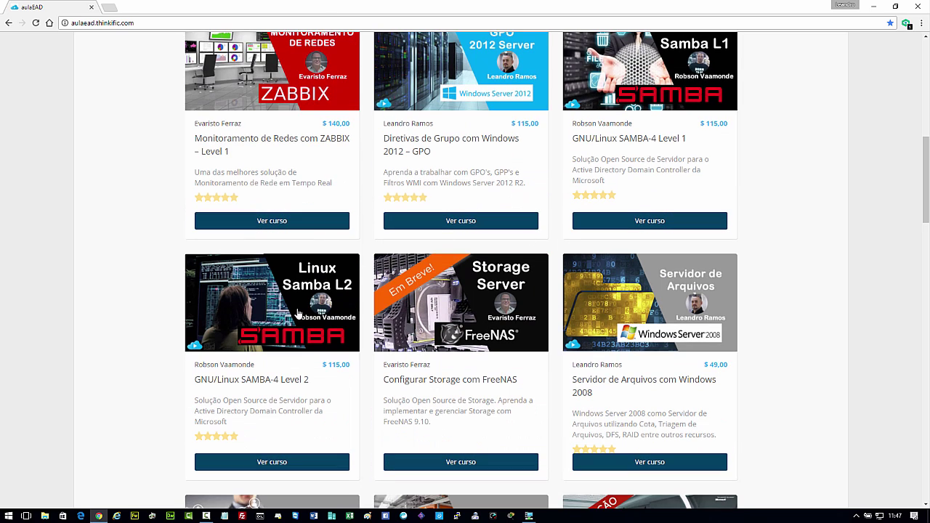
{"action": "scroll", "coordinate": [297, 314], "scroll_direction": "down", "scroll_amount": 3}
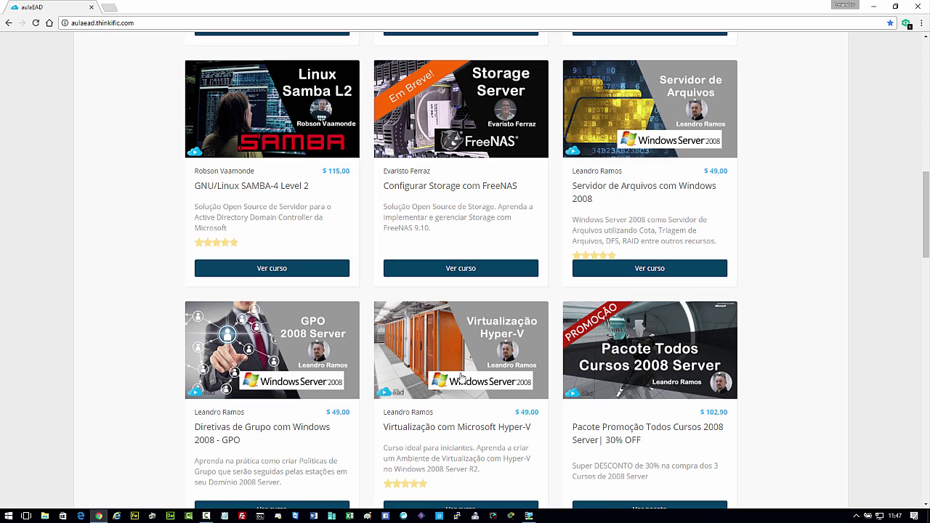
{"action": "scroll", "coordinate": [462, 376], "scroll_direction": "down", "scroll_amount": 7}
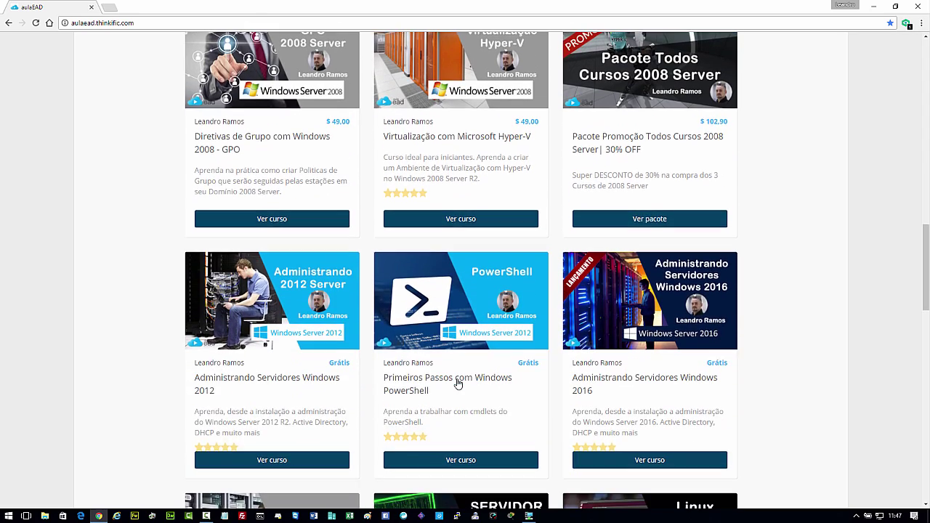
{"action": "scroll", "coordinate": [456, 386], "scroll_direction": "down", "scroll_amount": 1}
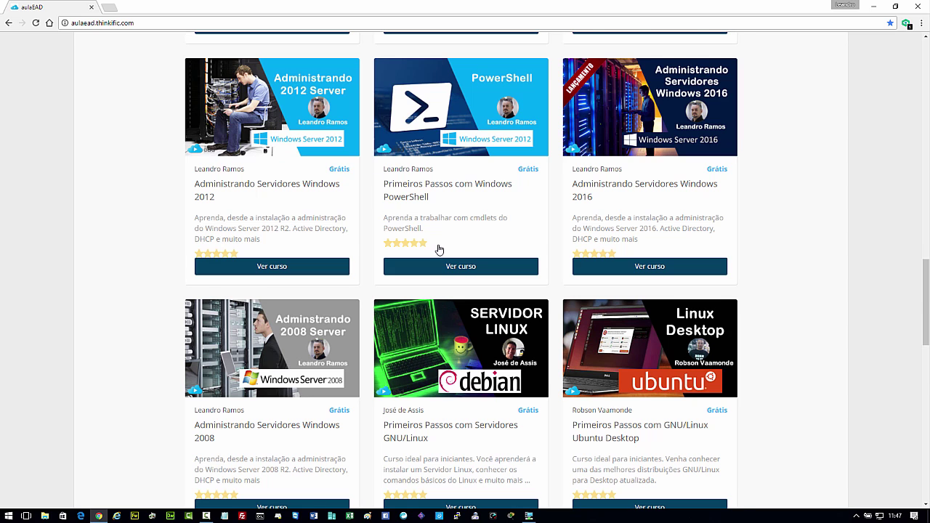
{"action": "scroll", "coordinate": [439, 249], "scroll_direction": "down", "scroll_amount": 4}
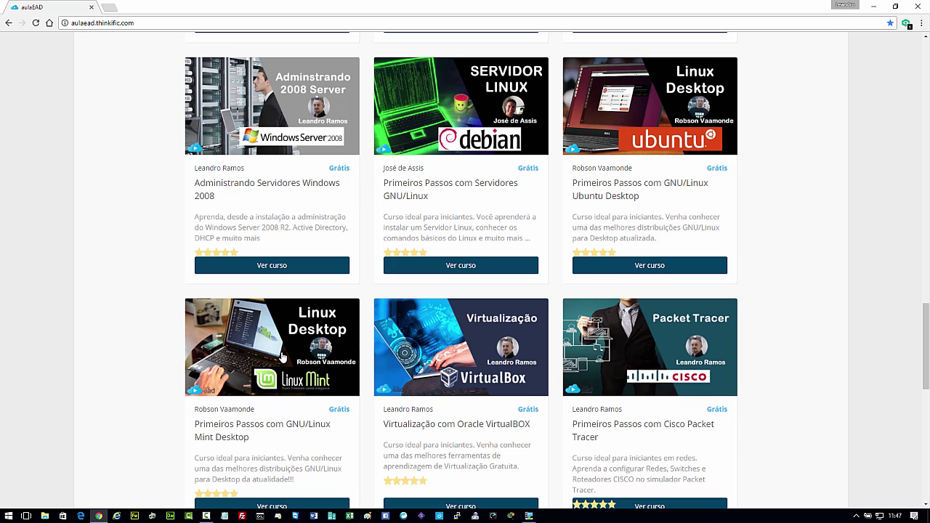
{"action": "scroll", "coordinate": [284, 360], "scroll_direction": "down", "scroll_amount": 2}
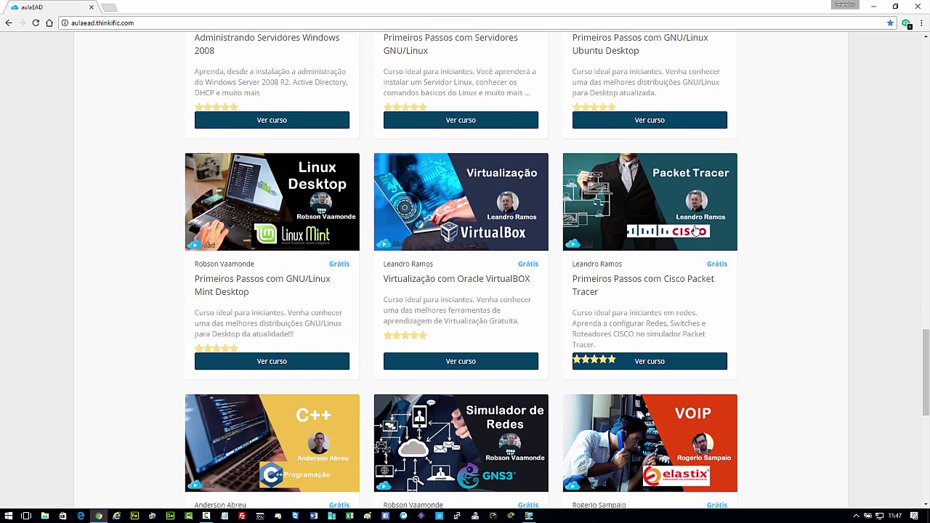
{"action": "scroll", "coordinate": [676, 240], "scroll_direction": "down", "scroll_amount": 3}
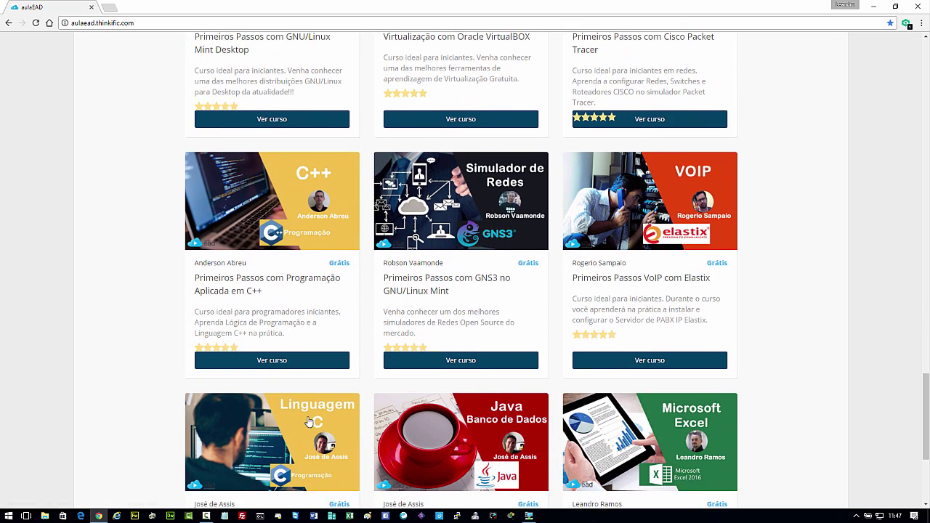
{"action": "scroll", "coordinate": [460, 405], "scroll_direction": "down", "scroll_amount": 3}
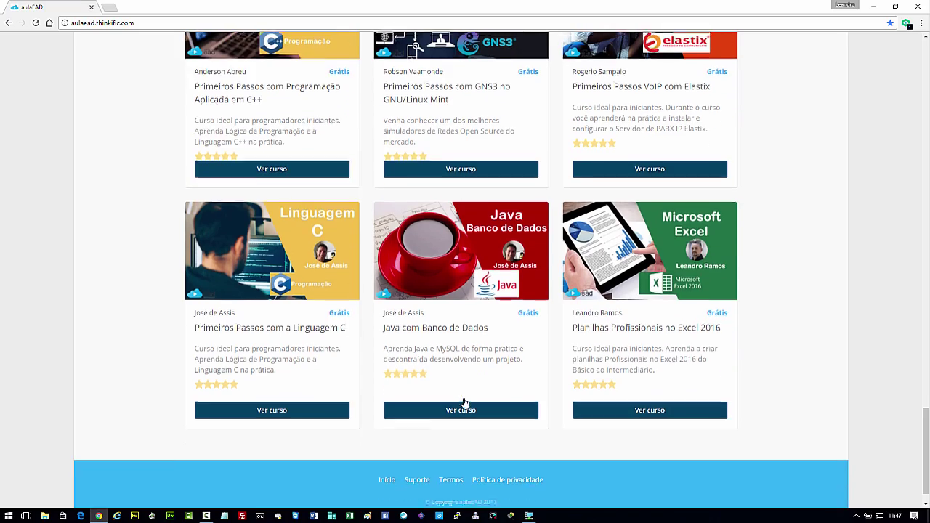
{"action": "scroll", "coordinate": [492, 425], "scroll_direction": "up", "scroll_amount": 11}
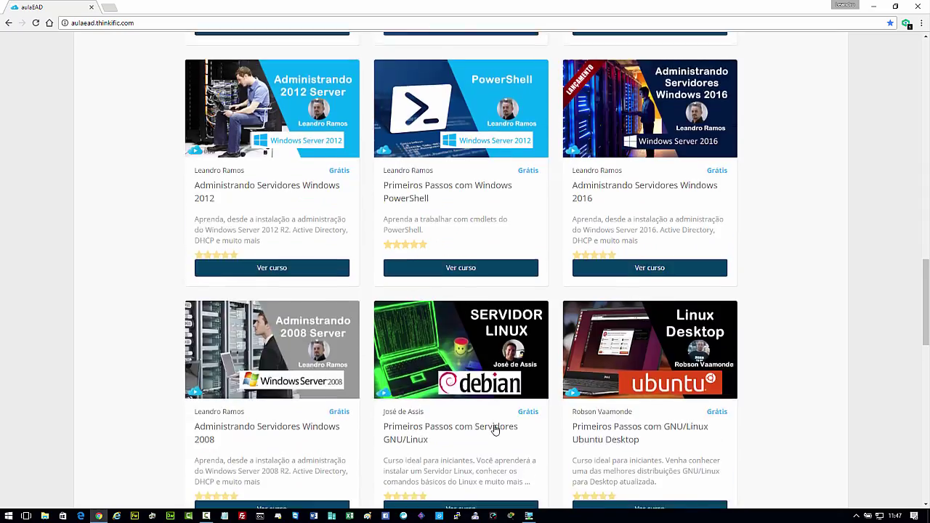
{"action": "scroll", "coordinate": [493, 430], "scroll_direction": "up", "scroll_amount": 15}
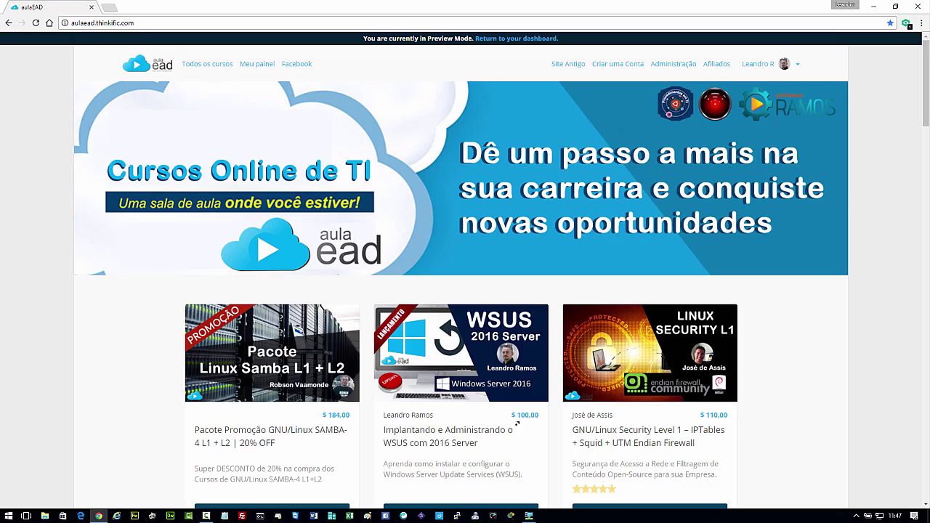
{"action": "scroll", "coordinate": [517, 424], "scroll_direction": "down", "scroll_amount": 20}
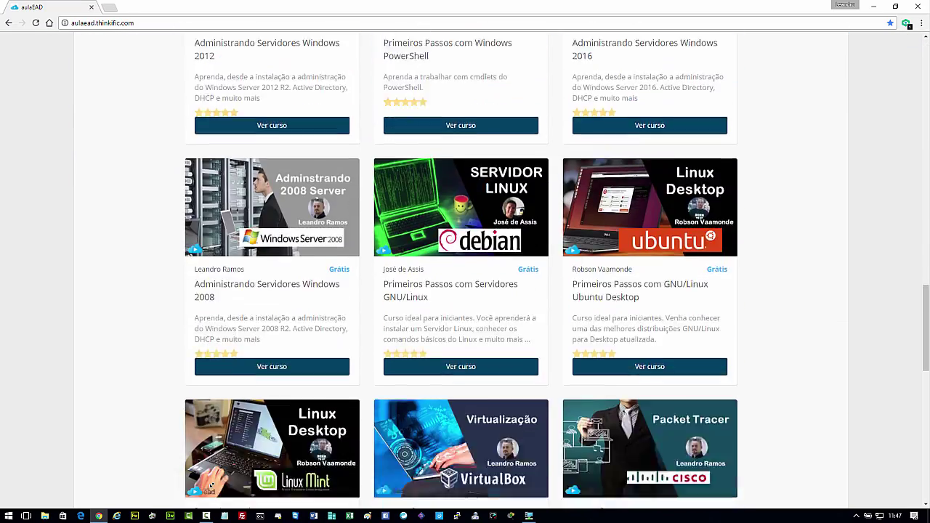
{"action": "scroll", "coordinate": [465, 269], "scroll_direction": "down", "scroll_amount": 8}
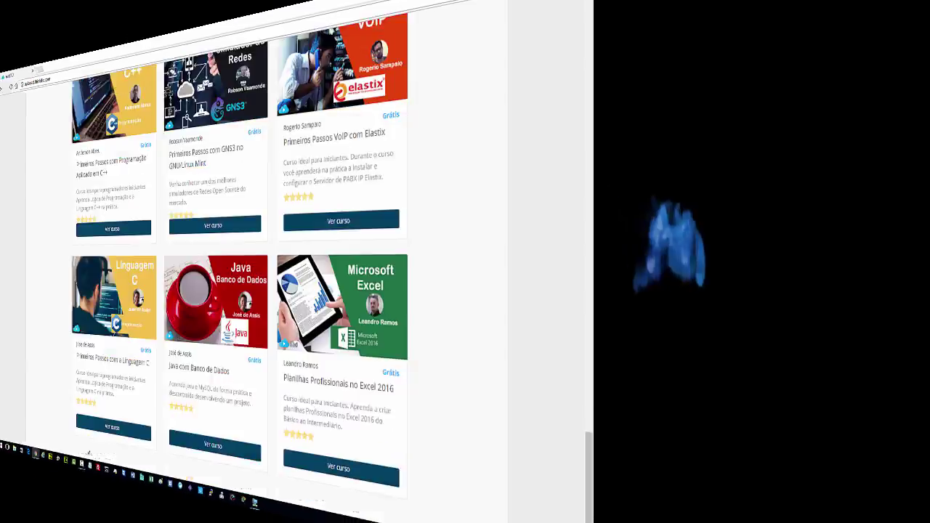